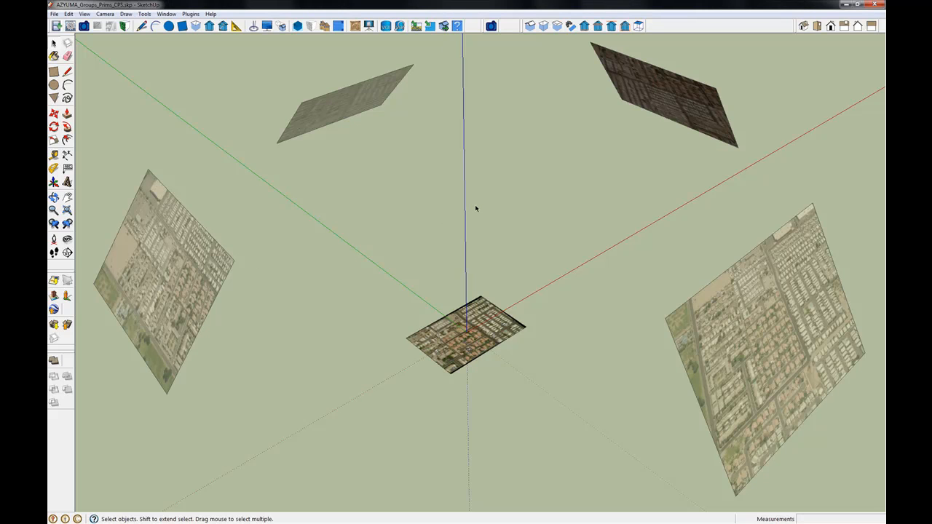
Step: Clear the ground aerial image from around the origin and examine the small building groups beneath it
key(ctrl+z)
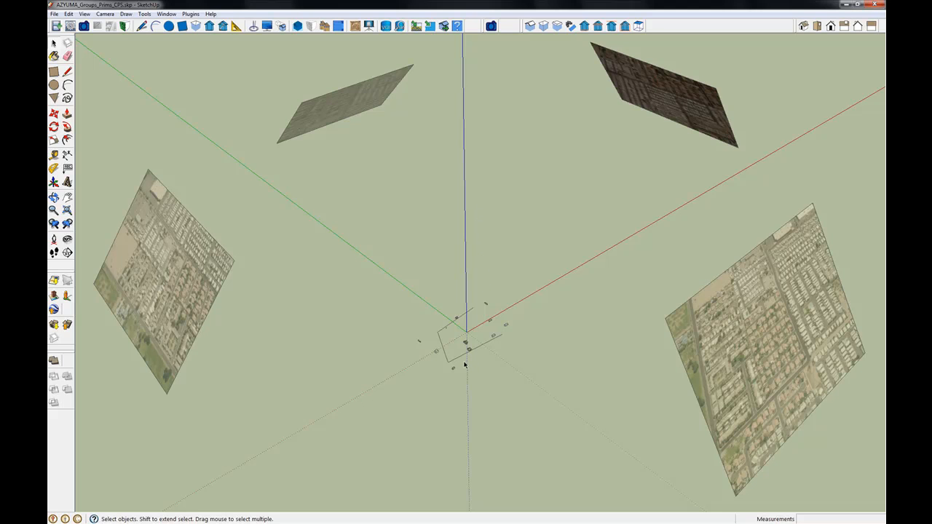
scroll(465, 357, up, 3)
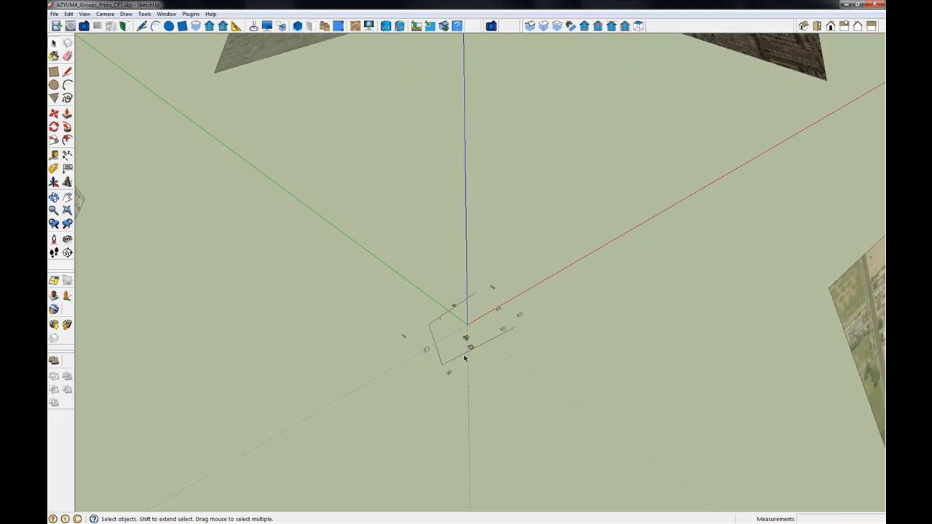
scroll(468, 344, up, 5)
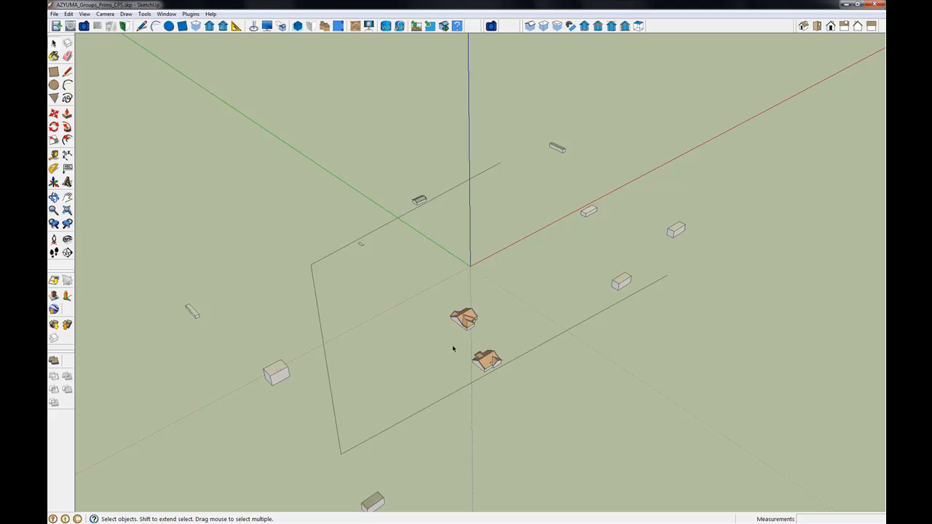
scroll(455, 307, down, 2)
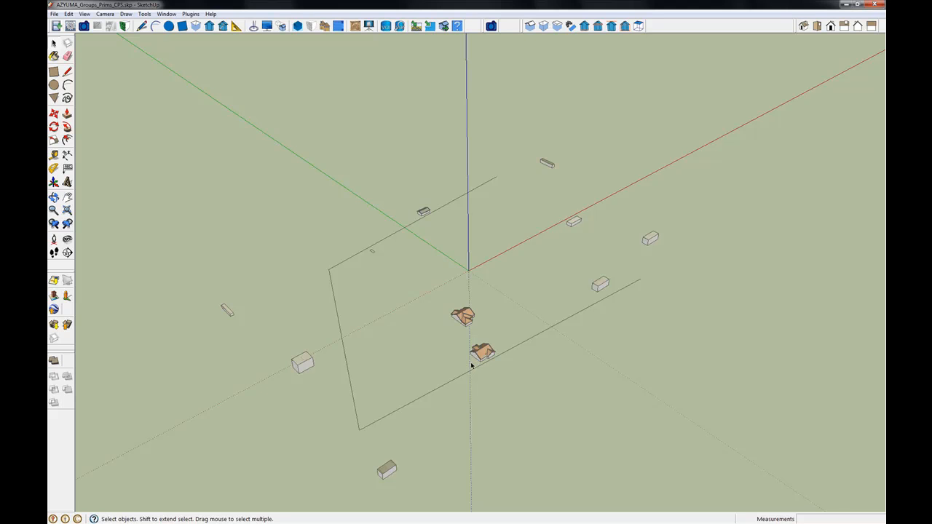
scroll(471, 364, up, 1)
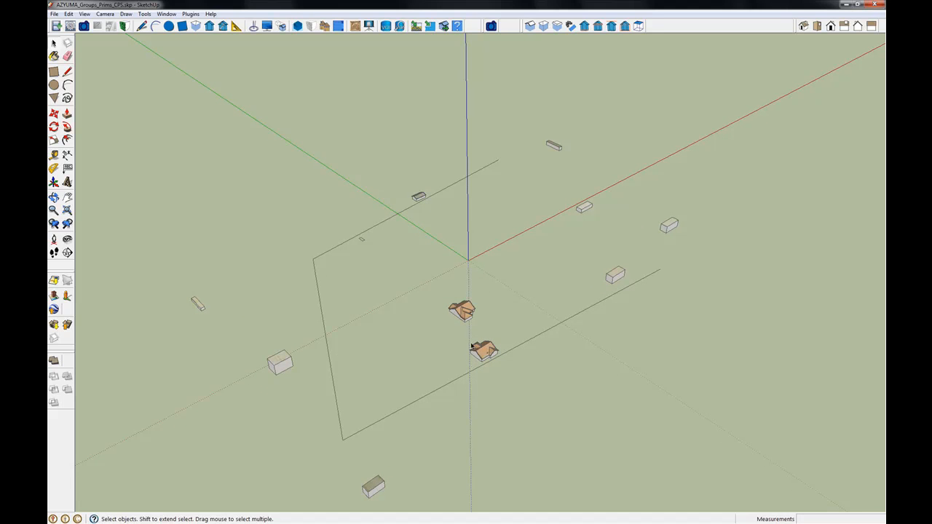
Step: Delete the bundle-adjust attributes from the shed group, Primitive J, beside the far boundary line
click(419, 198)
right_click(419, 197)
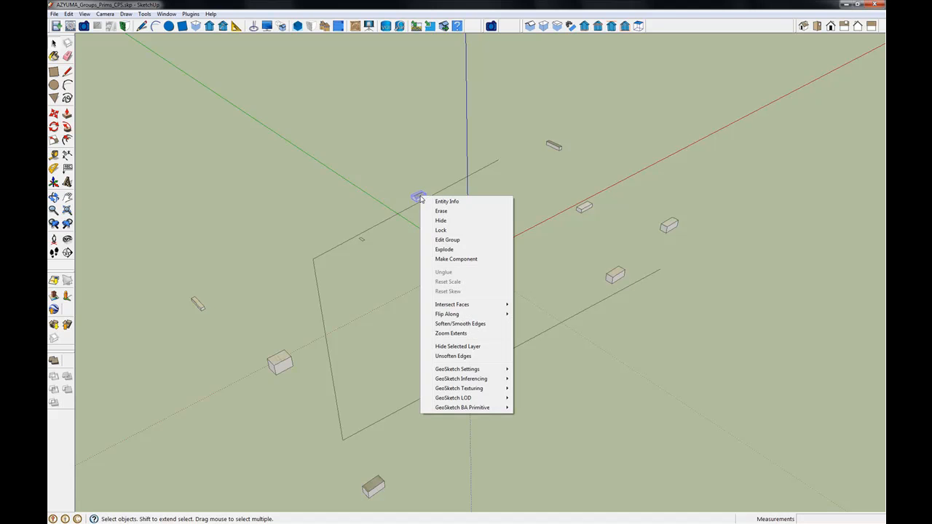
mouse_move(482, 407)
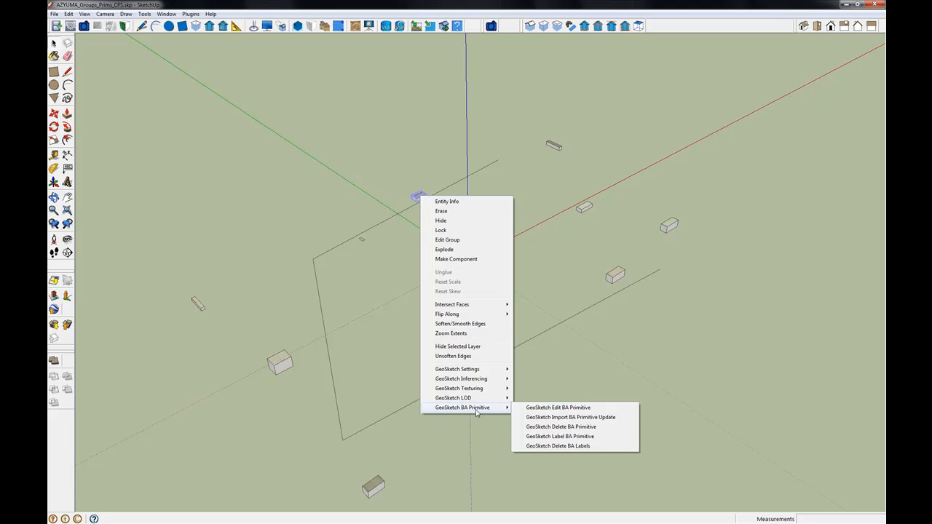
click(572, 428)
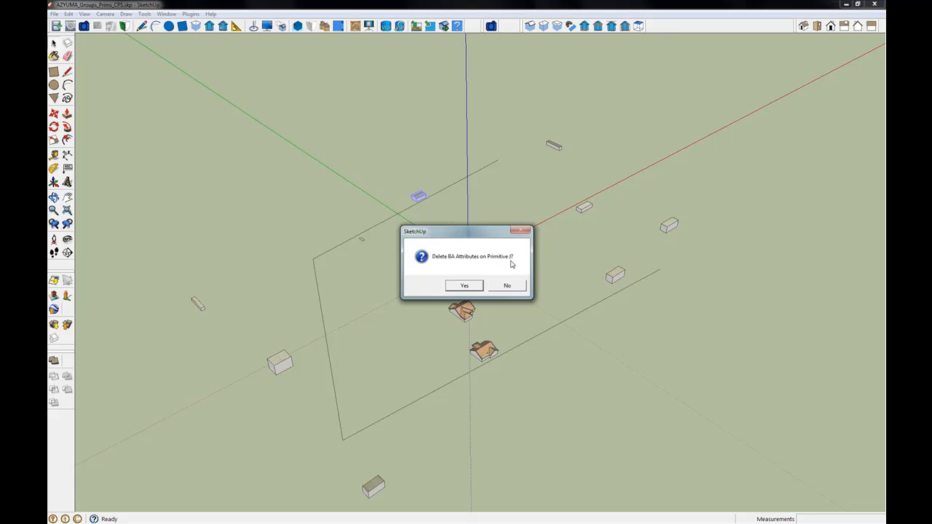
click(461, 287)
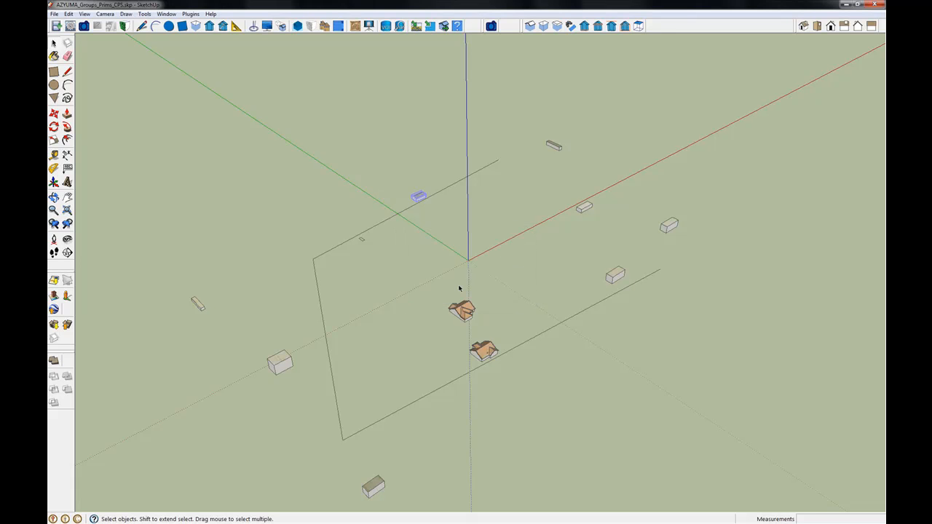
Step: Make the shed group a GeoSketch bundle-adjust primitive with the BA label J
right_click(422, 198)
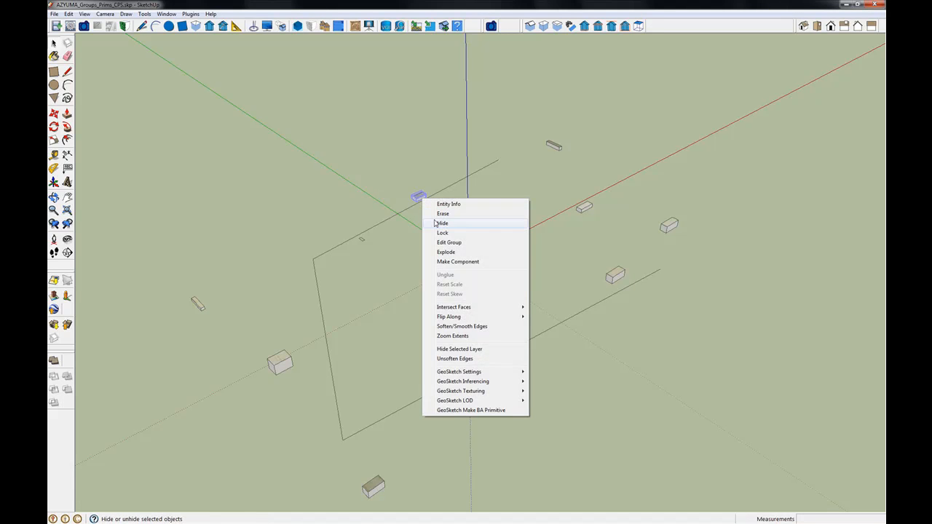
click(472, 410)
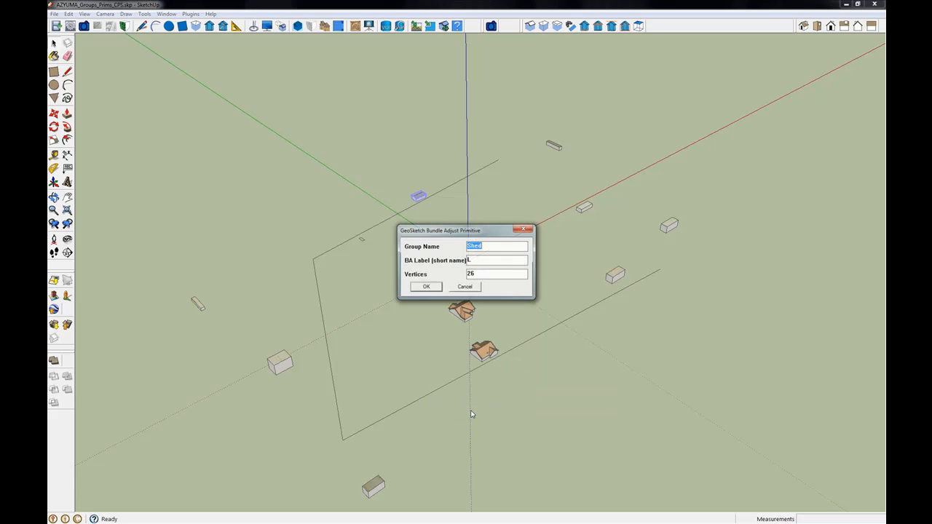
click(468, 260)
text(J)
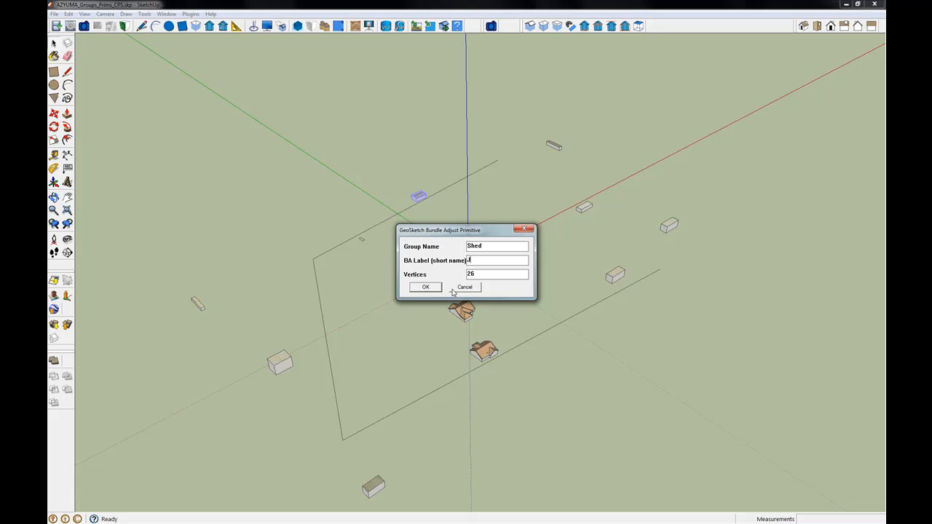
click(426, 288)
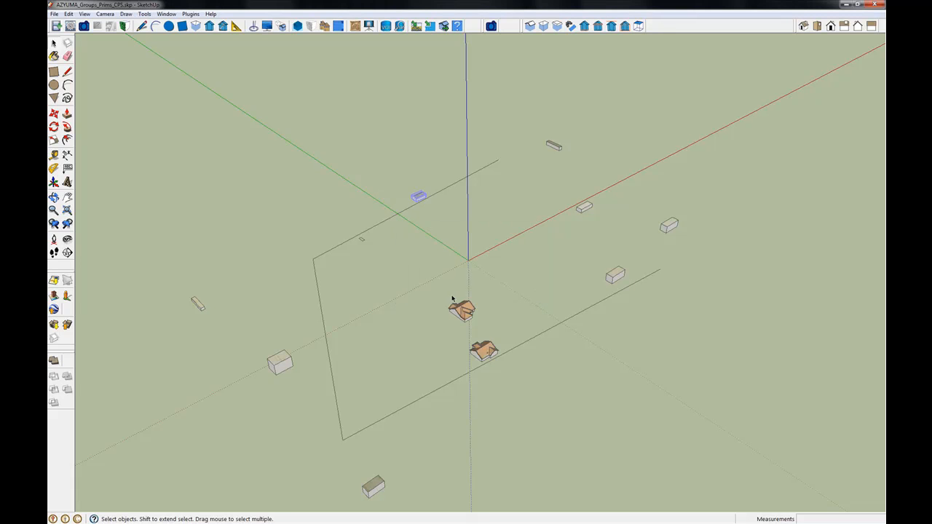
Step: Start bundle-adjust editing on the orange-roofed house nearest the origin and inspect the auxiliary images around the model
click(467, 313)
click(124, 26)
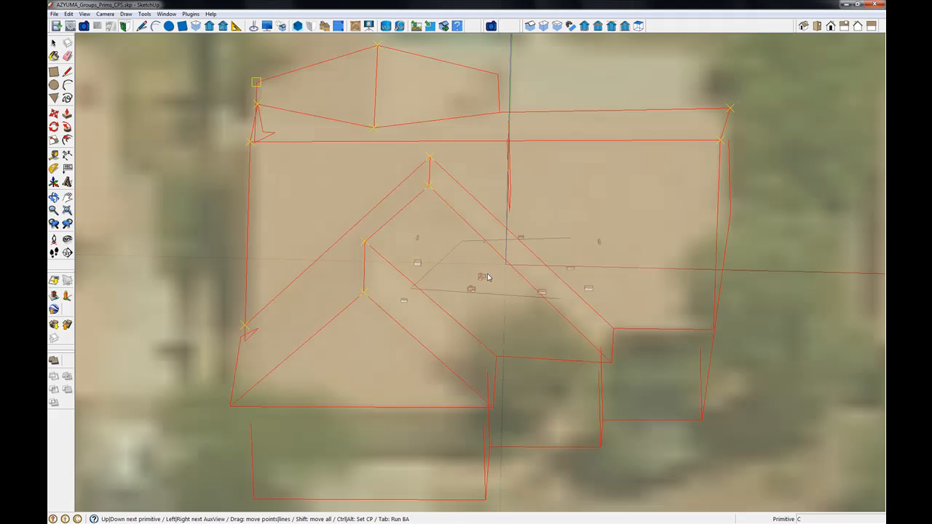
scroll(486, 275, down, 10)
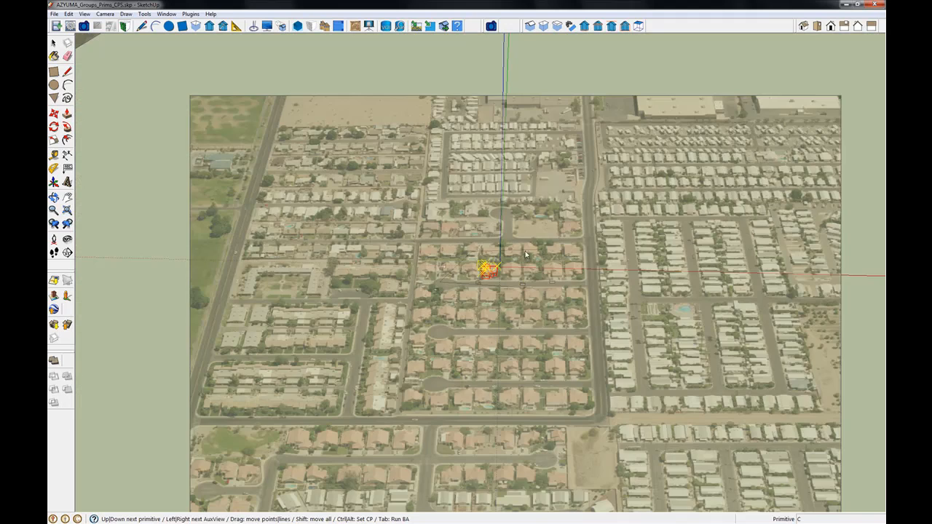
scroll(392, 243, down, 3)
scroll(392, 242, up, 2)
middle_drag(600, 230, 395, 246)
scroll(695, 241, up, 4)
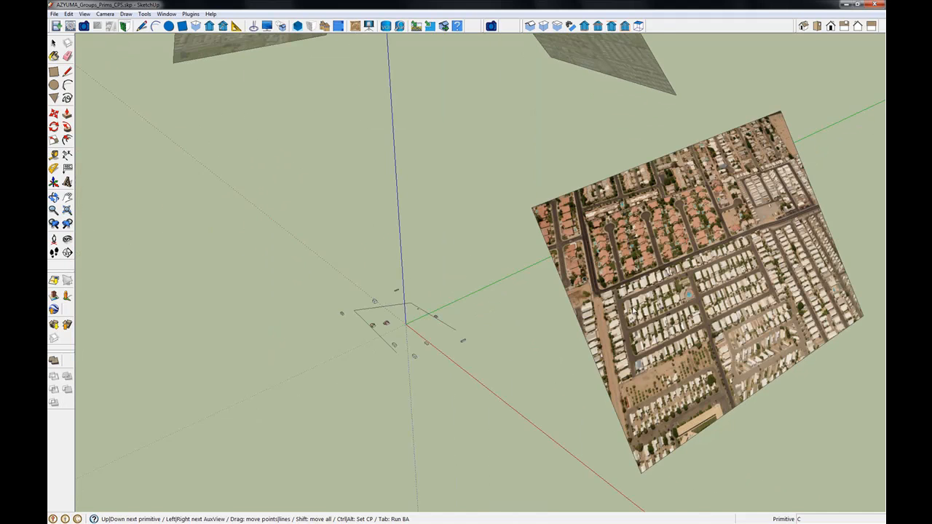
scroll(644, 298, down, 3)
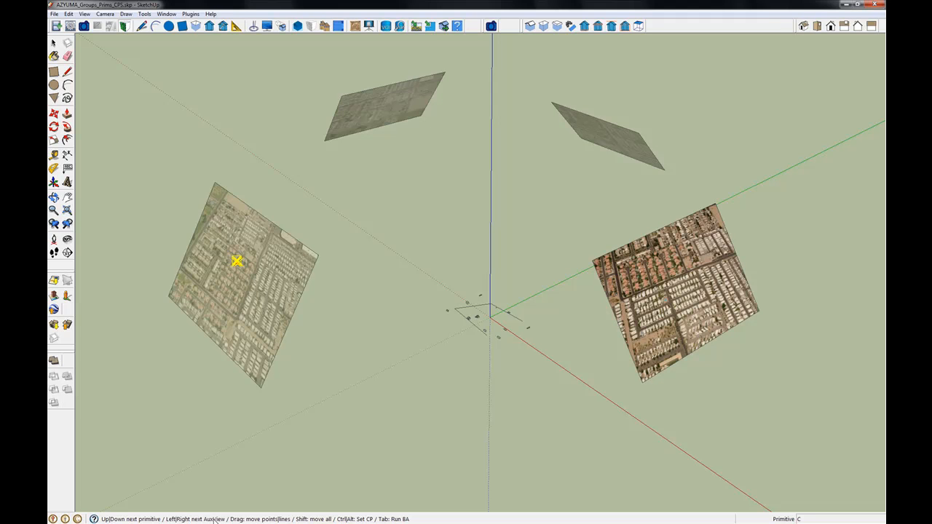
Step: Cycle through the auxiliary views of Primitive C to compare its wireframe with each aerial image
key(Right)
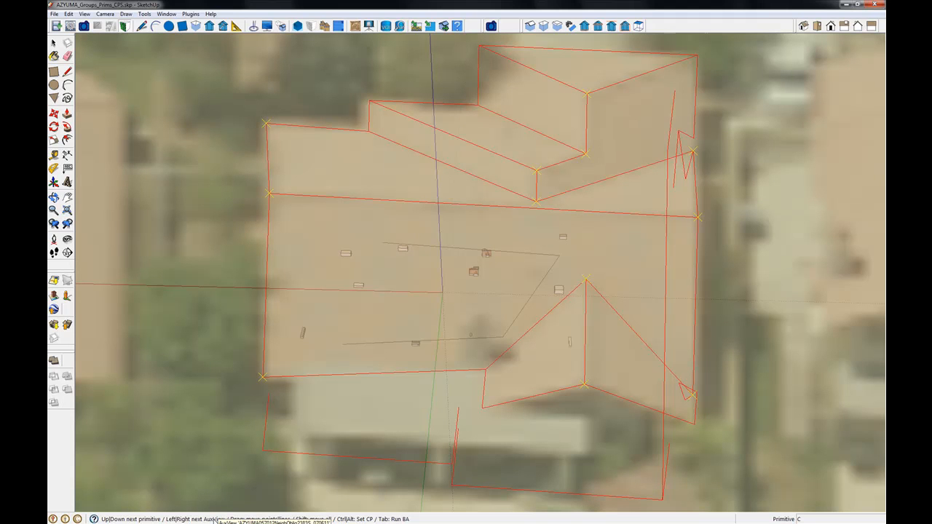
key(Right)
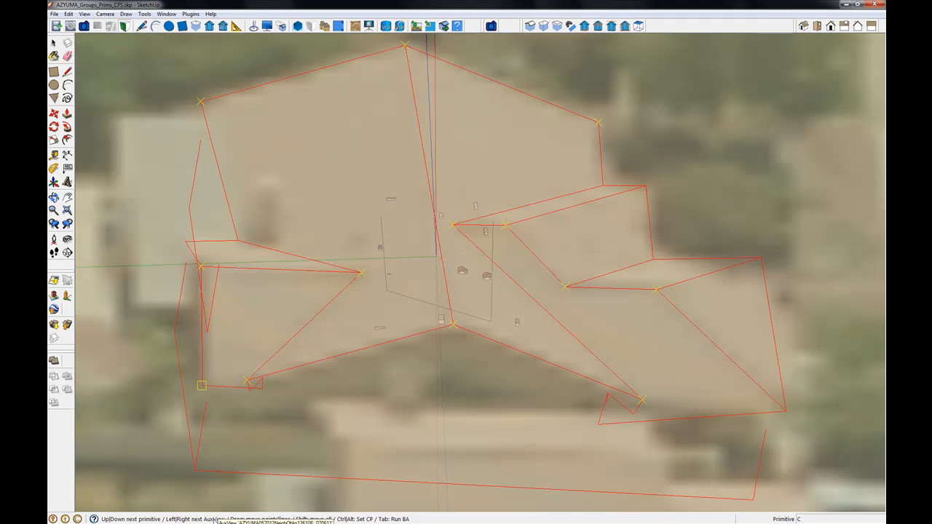
key(Right)
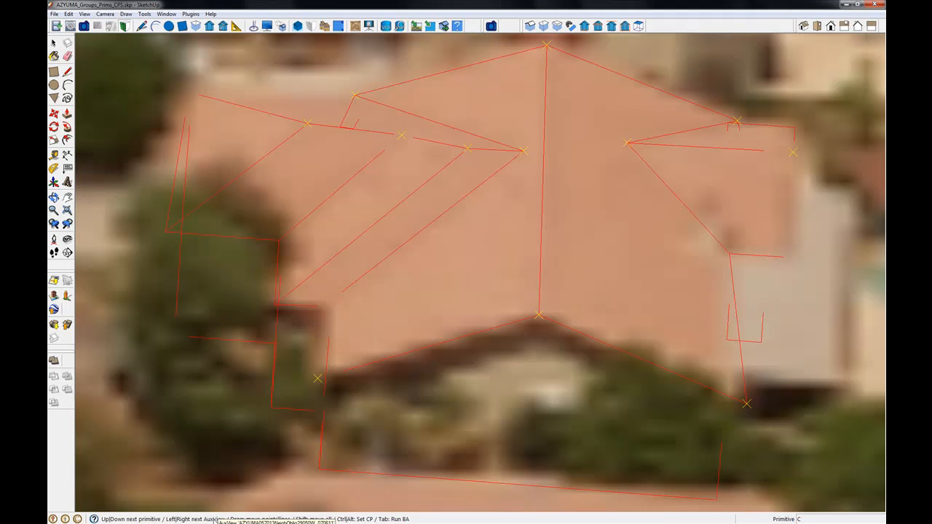
key(Right)
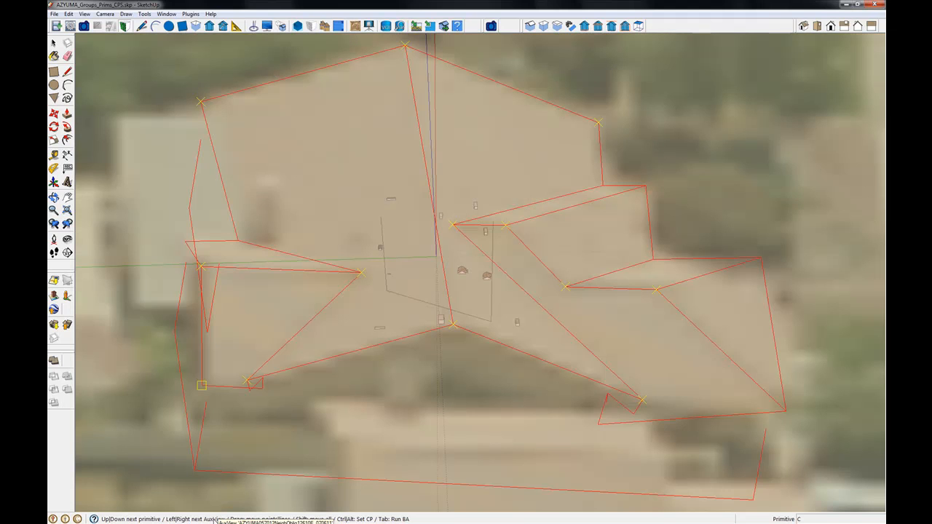
key(Right)
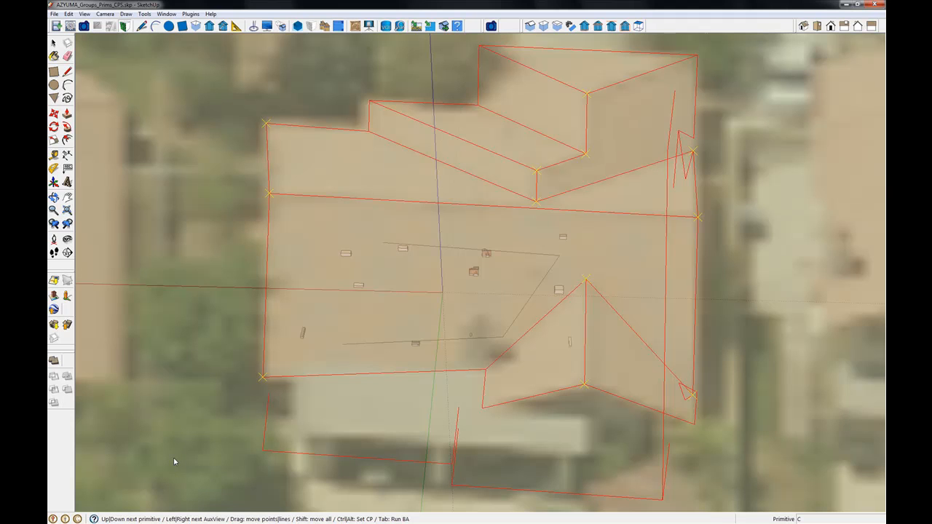
Step: Browse the other primitives, including F, G and B, in their auxiliary views and return to Primitive C
key(Down)
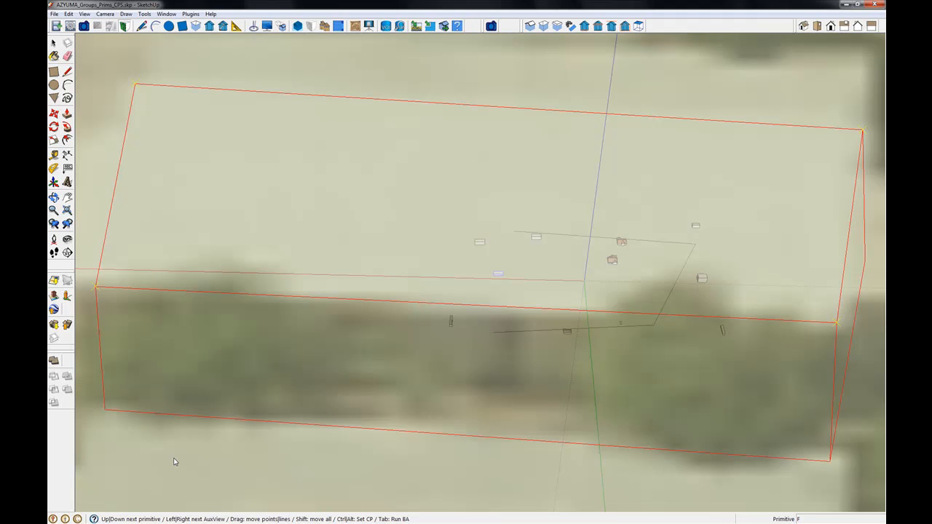
key(Down)
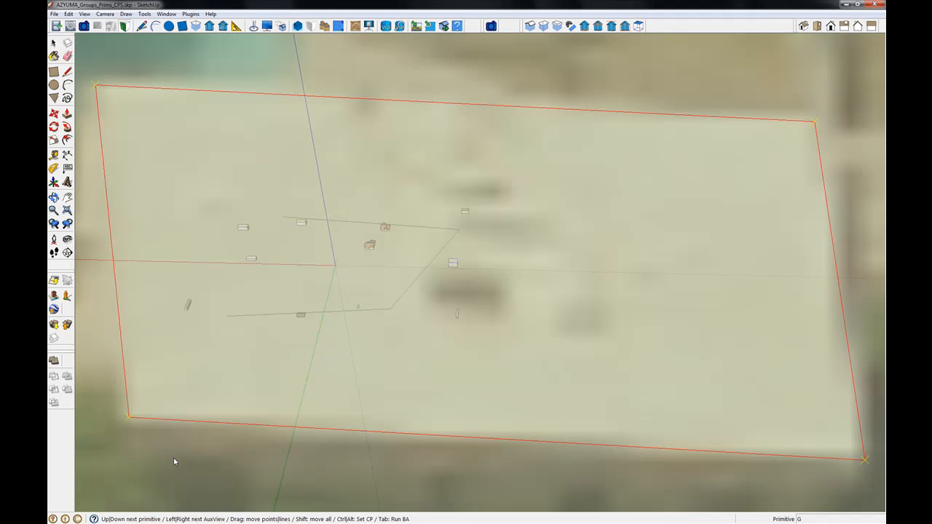
key(Up)
key(Up)
key(Up)
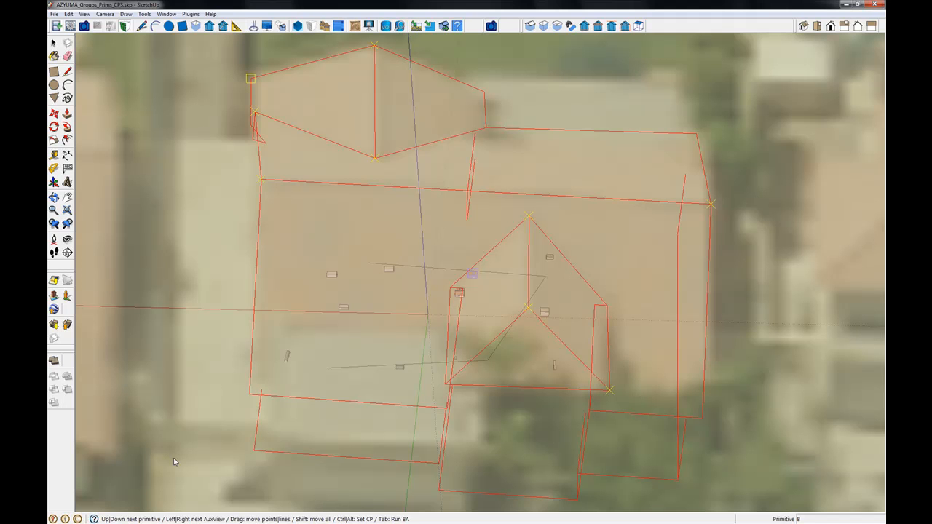
key(Down)
key(Down)
key(Down)
key(Down)
key(Down)
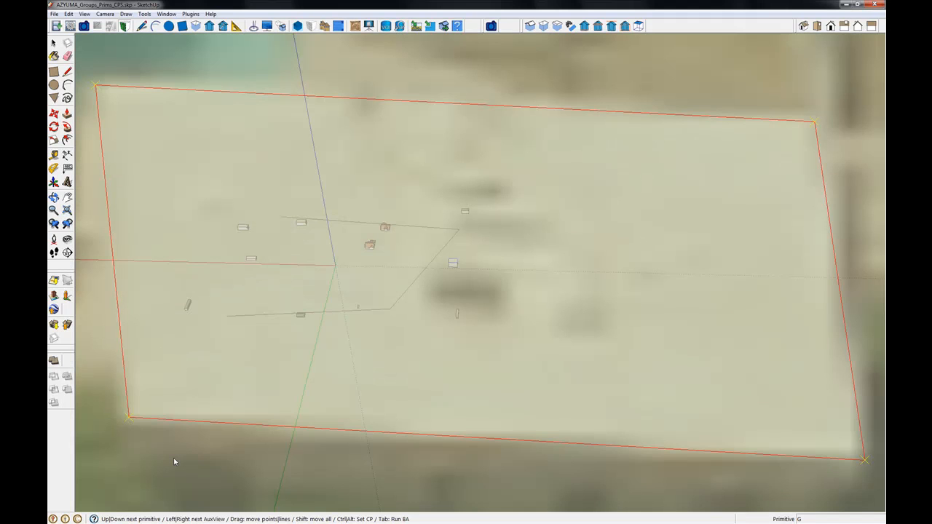
key(Down)
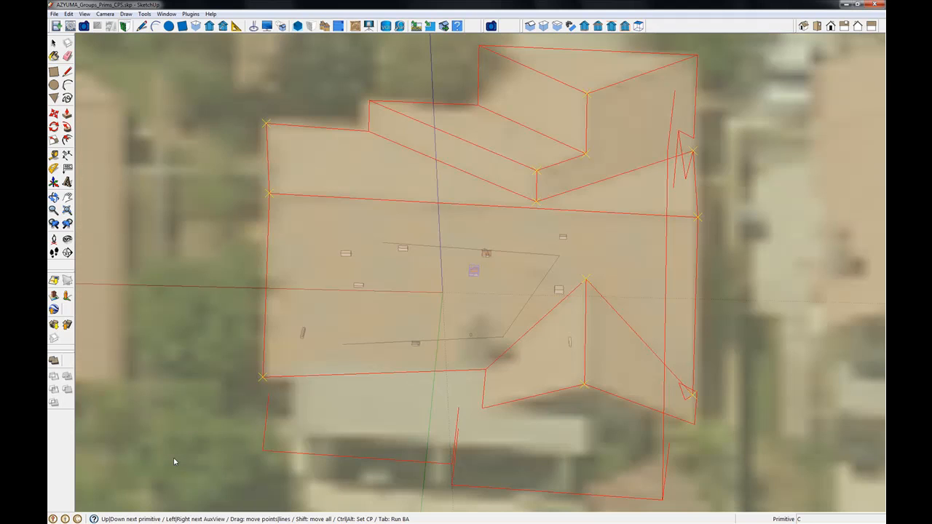
Step: Step through the remaining primitives to Primitive J, the shed
key(Down)
key(Down)
key(Down)
key(Down)
key(Down)
key(Down)
key(Down)
key(Down)
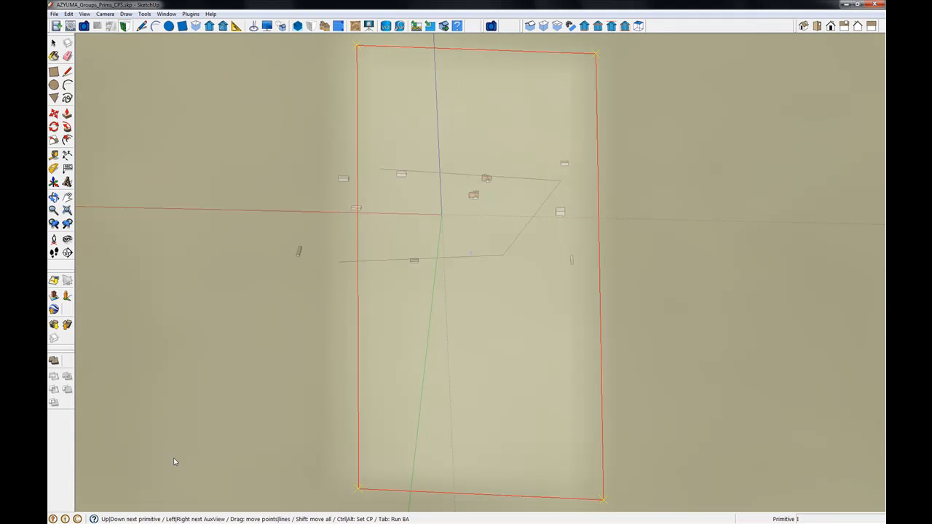
key(Down)
key(Down)
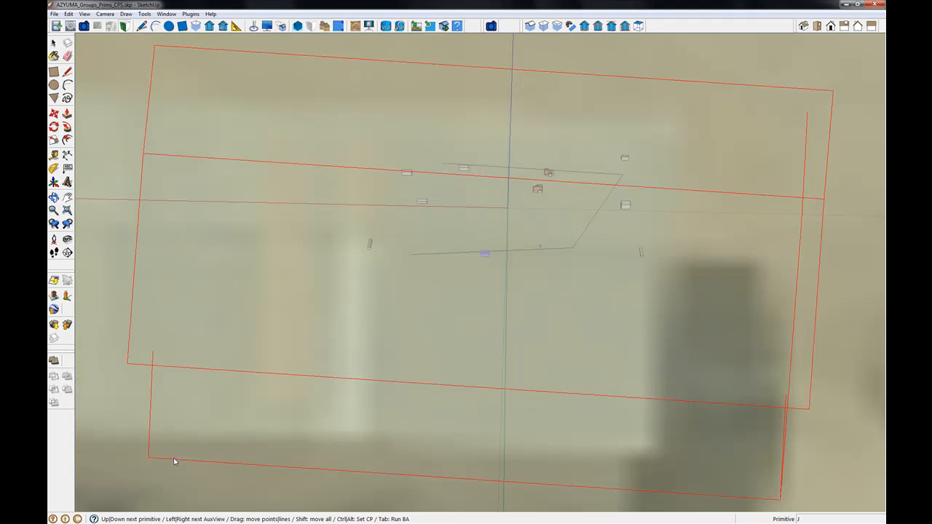
Step: Move Primitive J's whole wireframe onto the shed's roof in the aerial image
key(Right)
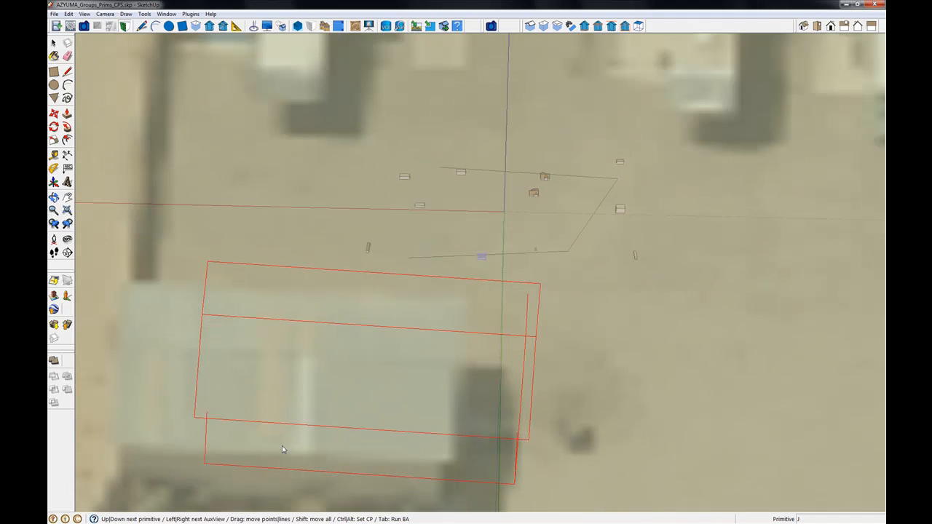
key(Right)
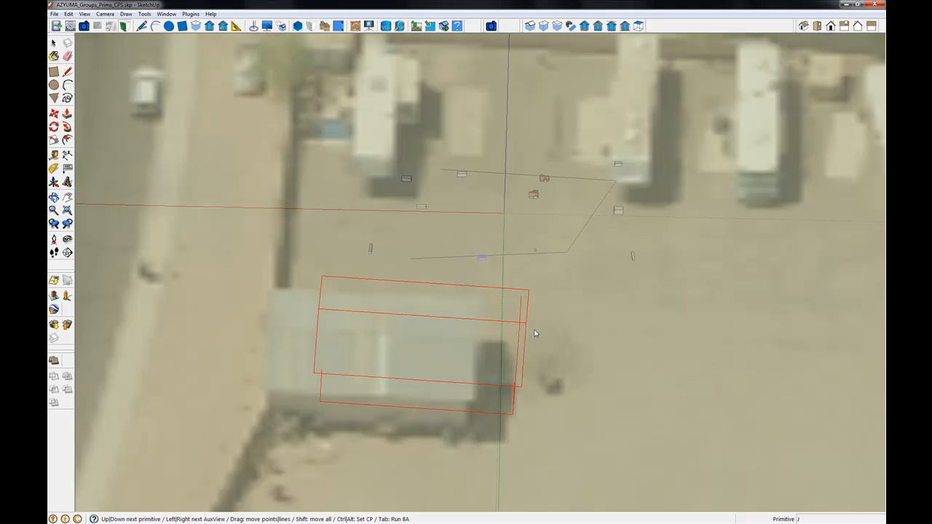
scroll(280, 429, up, 5)
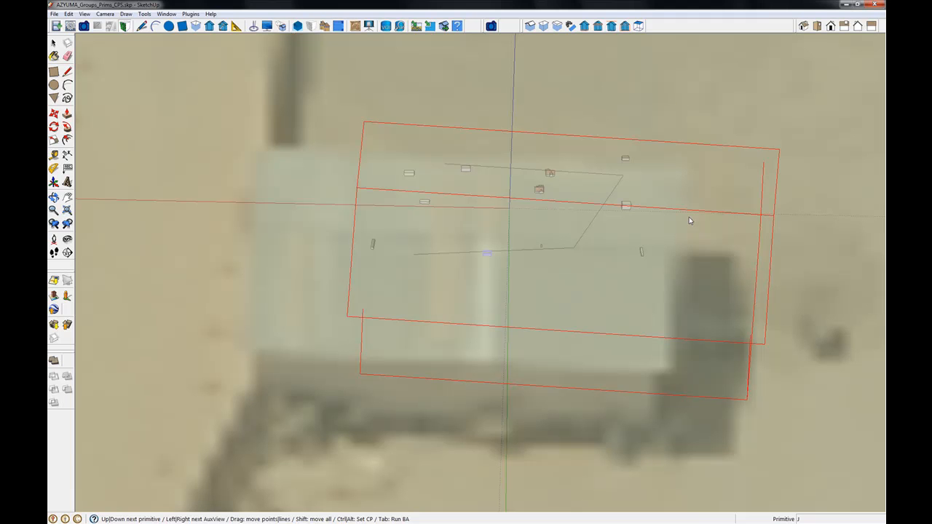
shift+drag(687, 214, 582, 251)
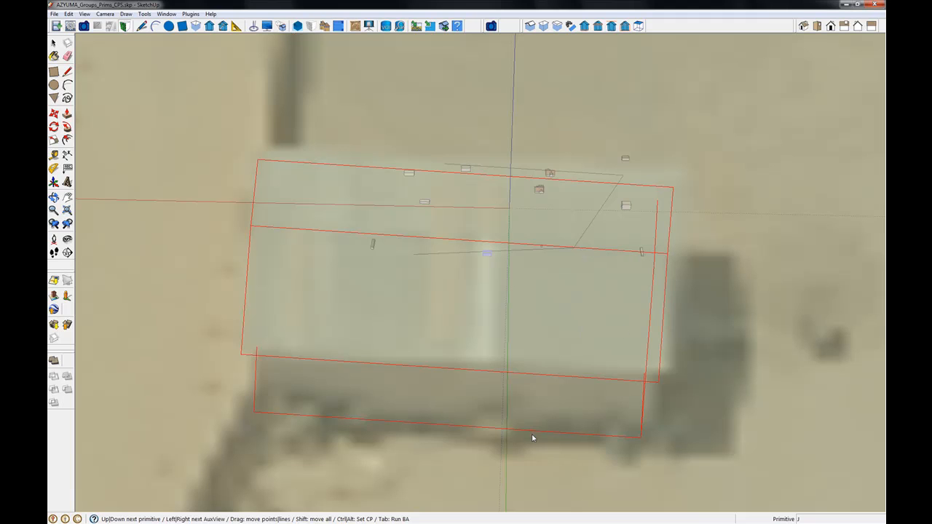
Step: Fit the wireframe's ground edge, near eave, ridge line and the eave corners on the shadow side to the shed
mouse_move(530, 433)
mouse_down()
mouse_move(537, 453)
mouse_move(536, 424)
mouse_up()
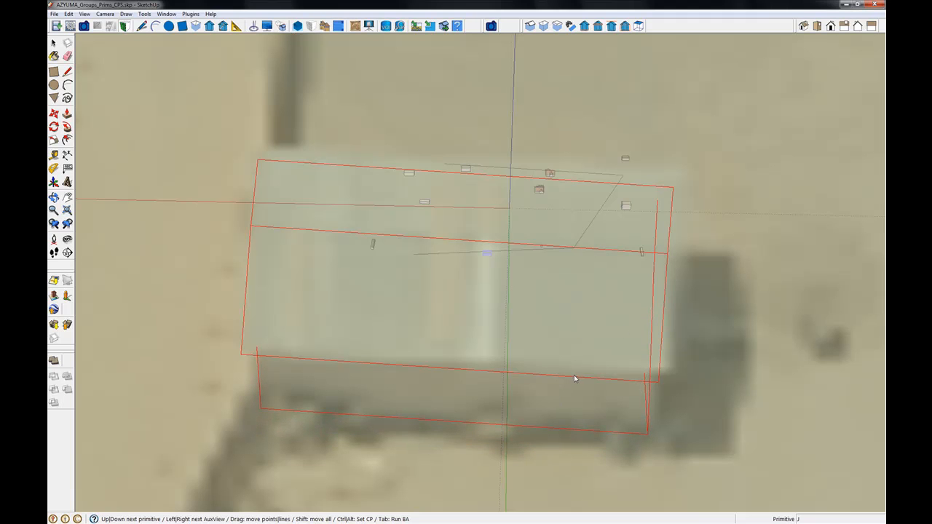
drag(575, 382, 572, 373)
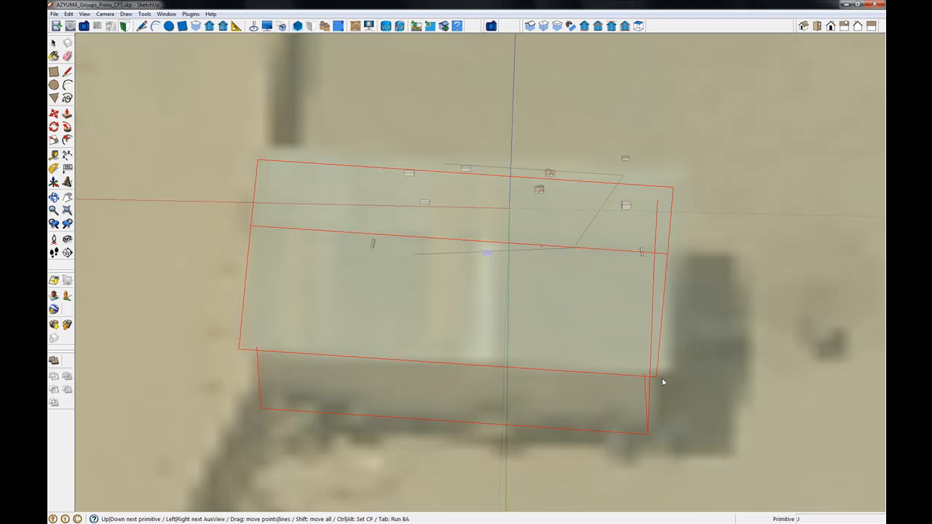
drag(654, 381, 667, 373)
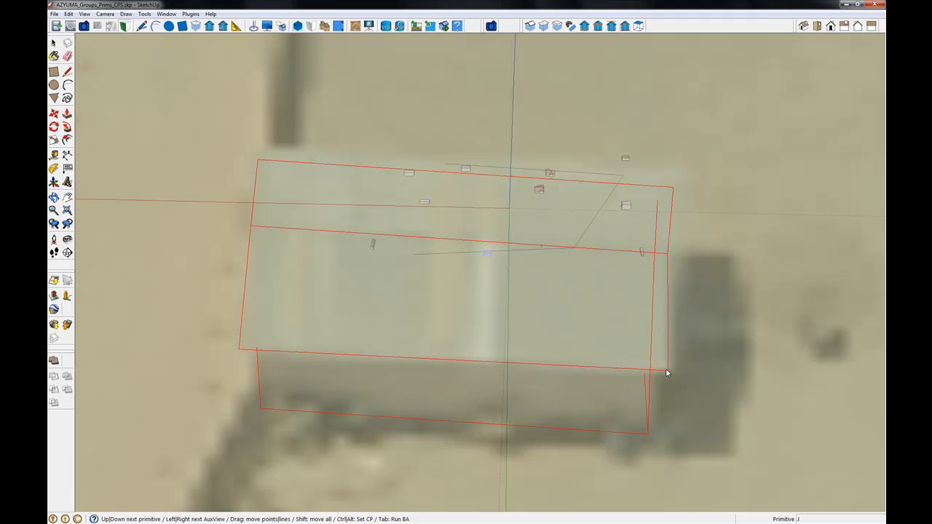
drag(673, 186, 680, 174)
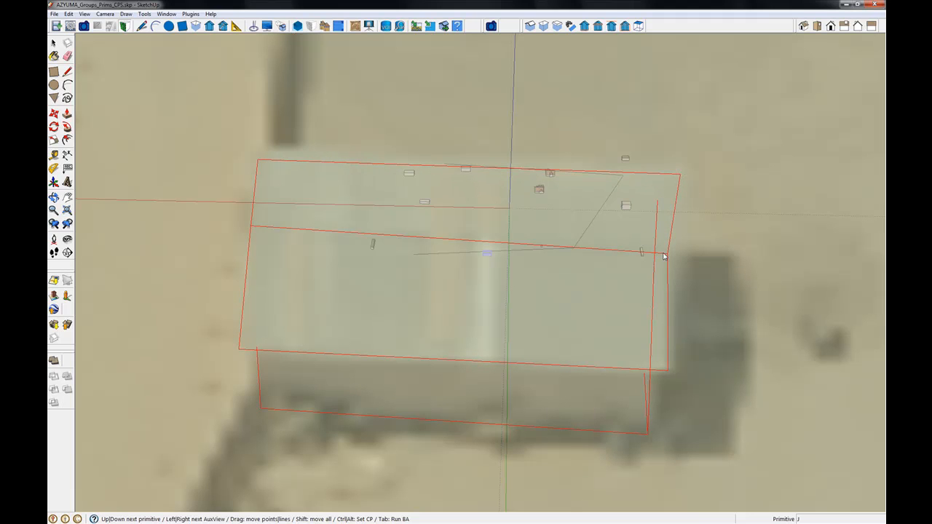
drag(664, 253, 664, 243)
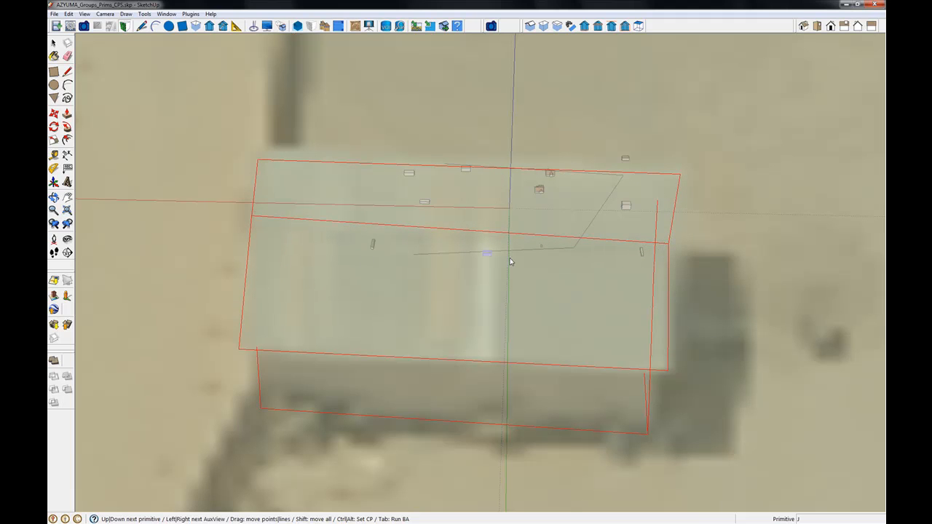
Step: Align the ridge end and eave corners opposite the shadow, and refine the far eave corner on the shadow side
drag(253, 217, 253, 227)
drag(260, 162, 254, 149)
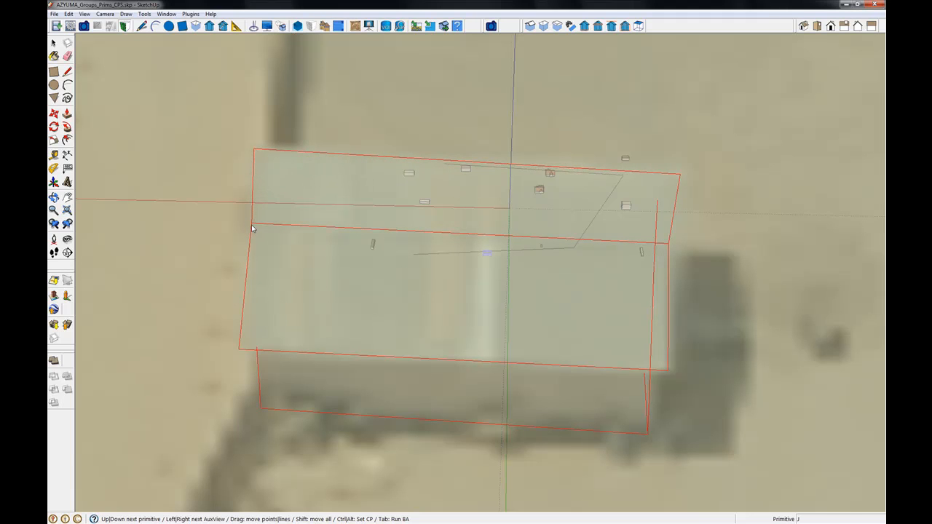
drag(240, 349, 236, 350)
drag(681, 175, 680, 169)
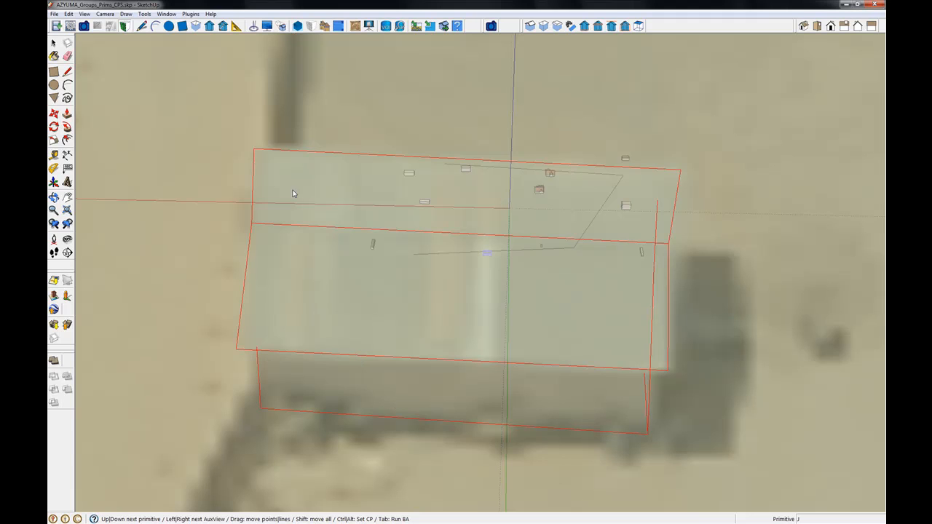
Step: Set control points on the shed's four eave corners and both ridge ends
ctrl+click(237, 350)
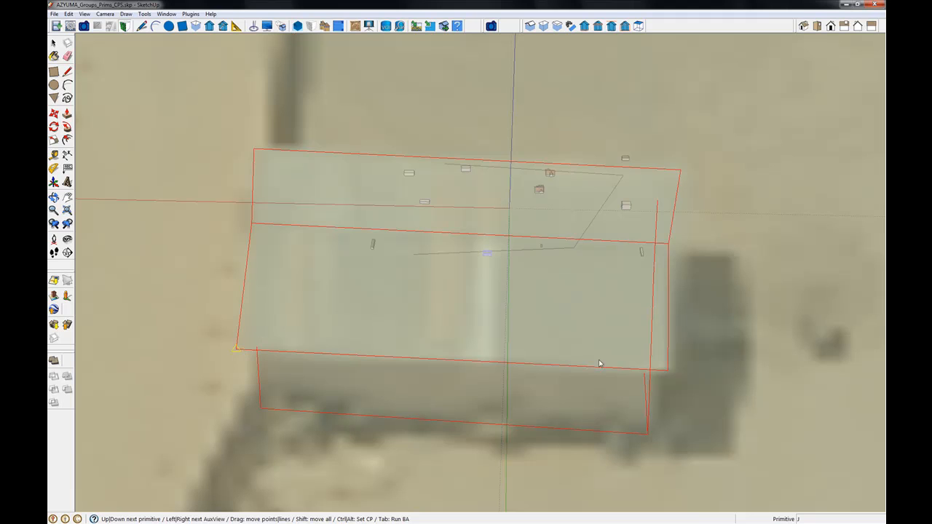
ctrl+click(667, 369)
ctrl+click(668, 243)
ctrl+click(680, 171)
ctrl+click(254, 150)
ctrl+click(252, 223)
Step: Fine-tune the ridge end, near eave corner and ground corner on the shadow side, and set the ground corner as a control point
drag(648, 436, 653, 430)
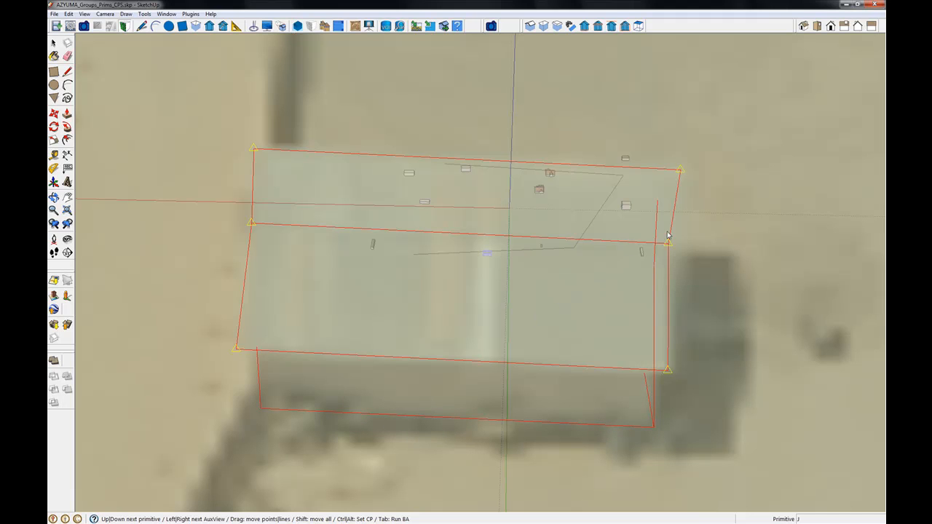
drag(670, 244, 671, 242)
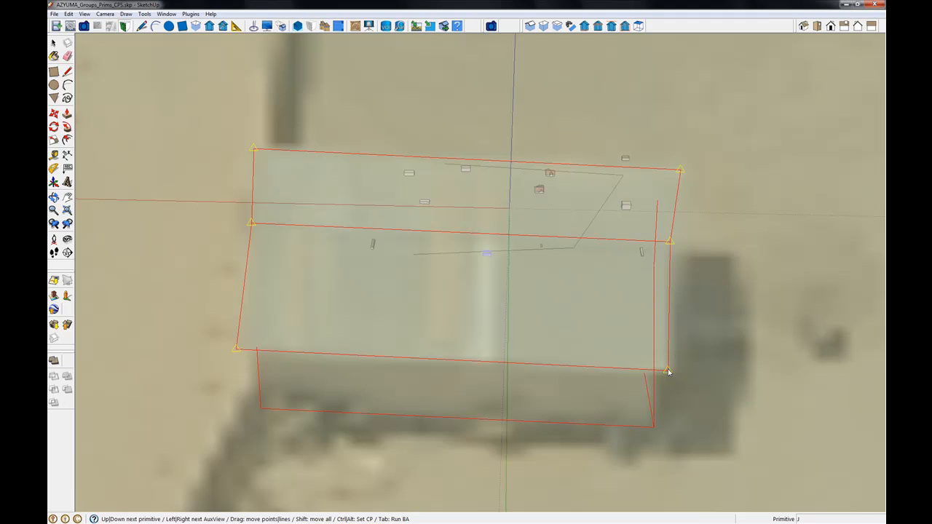
mouse_move(669, 372)
mouse_down()
mouse_move(657, 360)
mouse_move(671, 368)
mouse_up()
drag(654, 430, 656, 428)
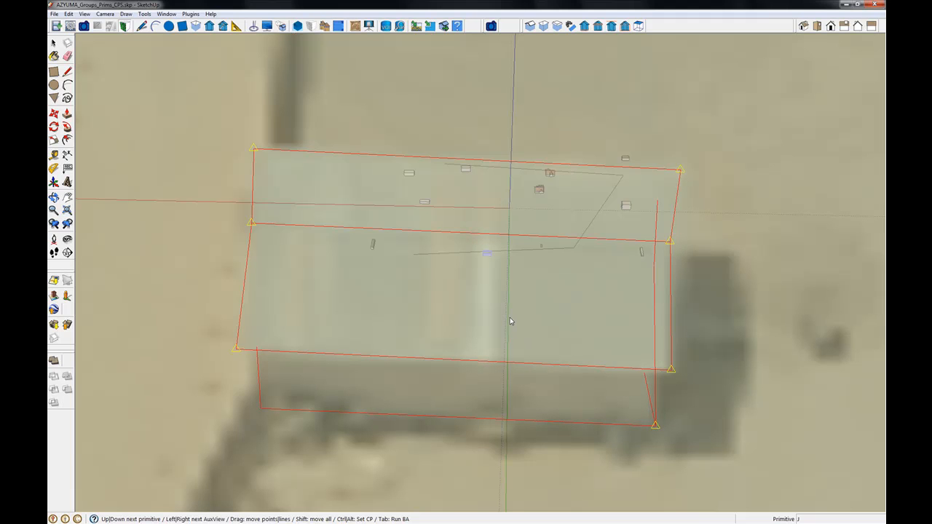
Step: Switch to auxiliary view AZYUMA057012NeighObliq12610E_070611 and move the whole wireframe onto the shed
key(Right)
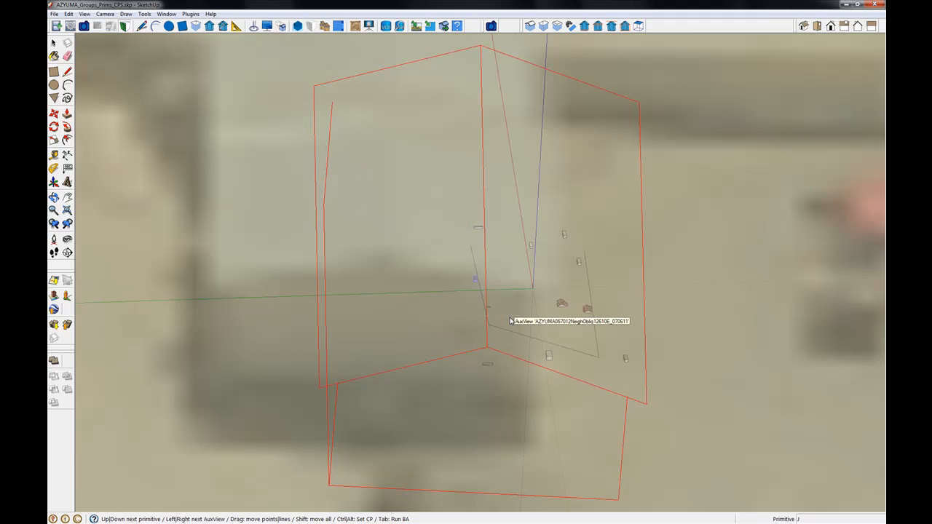
key(Right)
drag(507, 261, 438, 197)
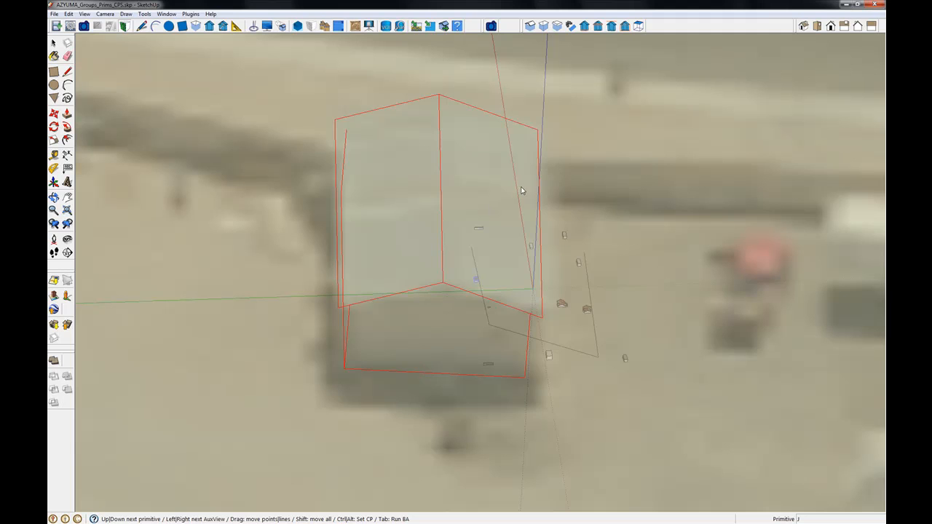
key(Right)
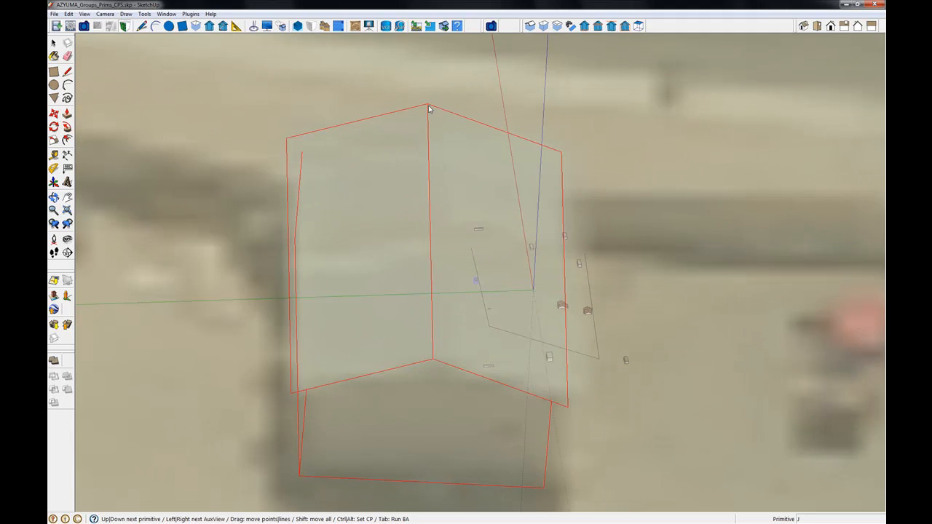
Step: Align the far ridge end and the four eave corners with the shed's roof in this view
drag(429, 104, 428, 100)
drag(562, 155, 562, 152)
drag(567, 406, 577, 393)
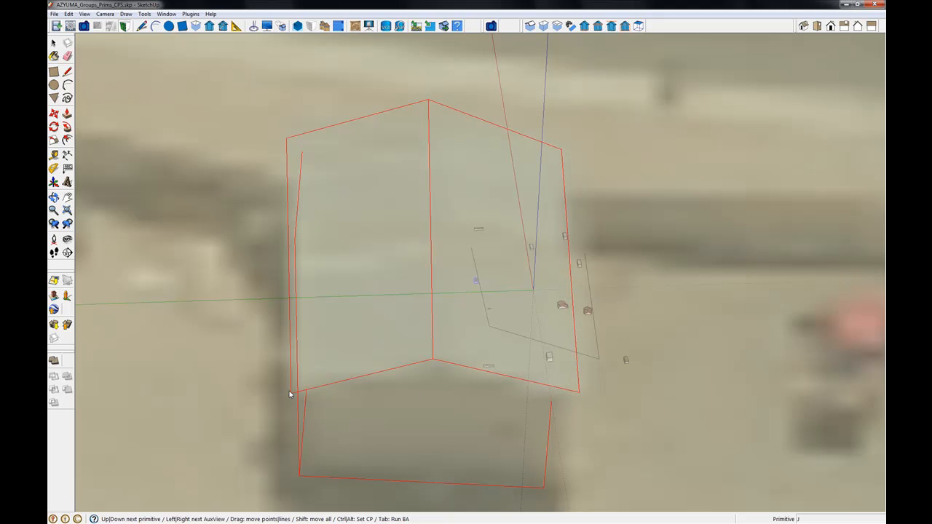
mouse_move(291, 393)
mouse_down()
mouse_move(287, 410)
mouse_move(294, 388)
mouse_up()
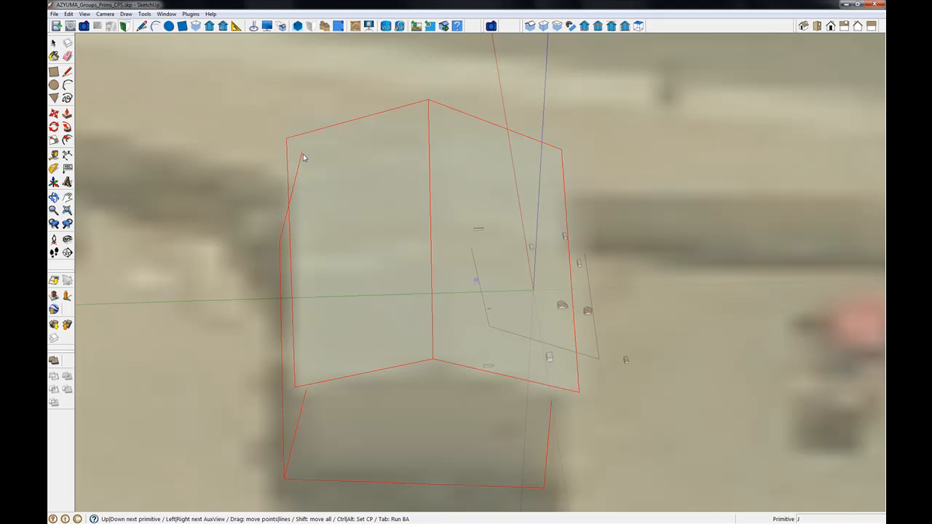
drag(286, 138, 290, 140)
Step: Fit the near wall's ground edge and eave corner to the image, and shift the near ridge end onto the gable peak
scroll(490, 246, down, 4)
drag(508, 413, 509, 405)
drag(351, 394, 358, 399)
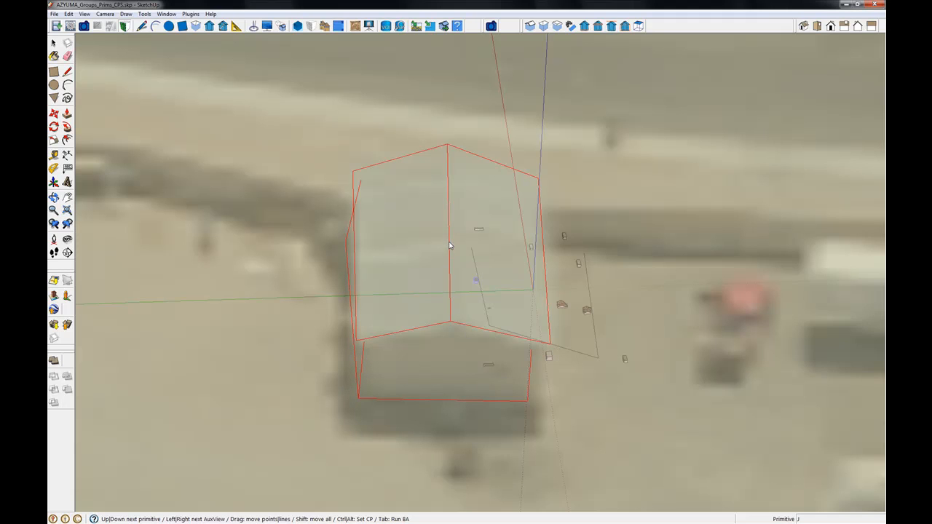
drag(451, 322, 457, 324)
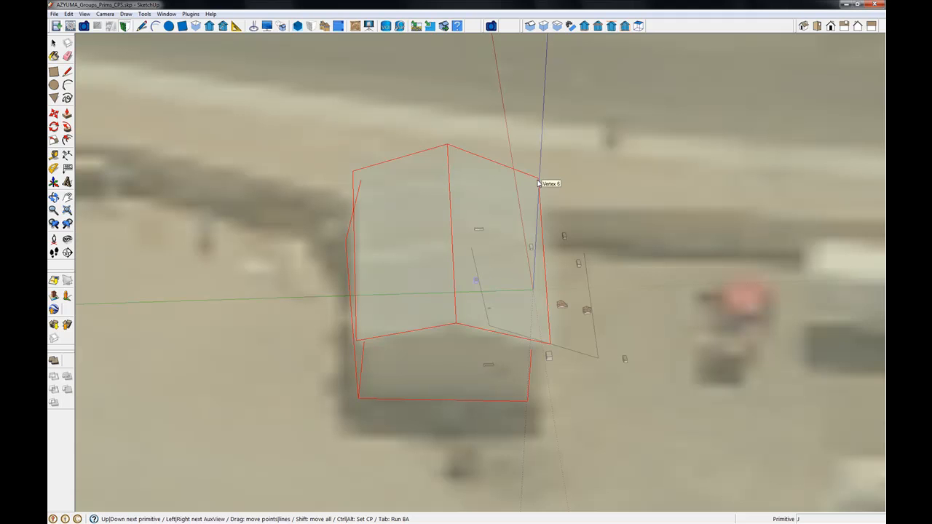
Step: Set control points on the shed's roof corners, ridge ends and near ground corners, nudging the near ridge end into place
click(447, 146)
click(353, 172)
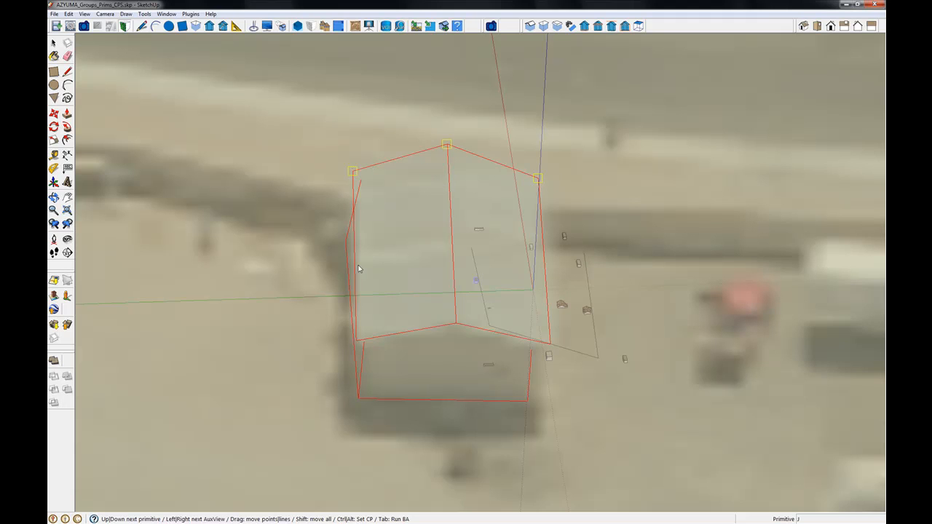
click(358, 340)
drag(456, 325, 458, 327)
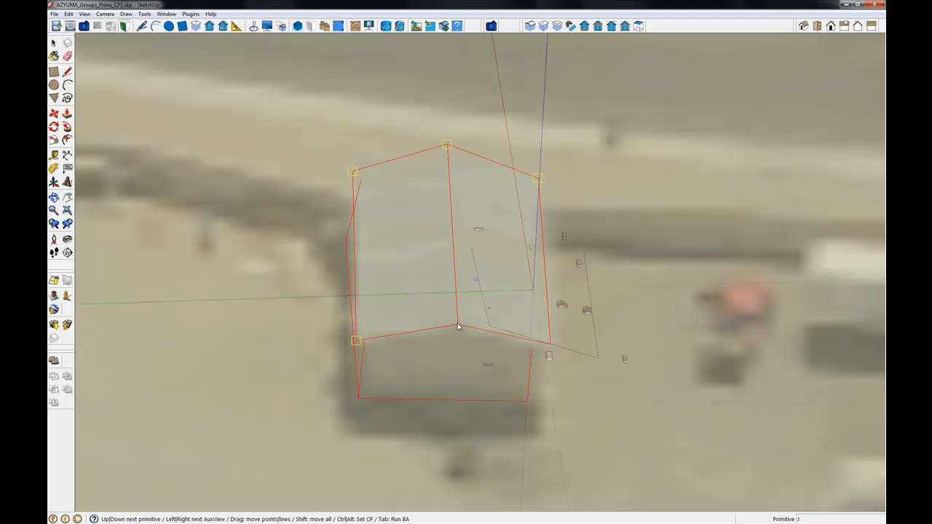
click(549, 343)
click(527, 400)
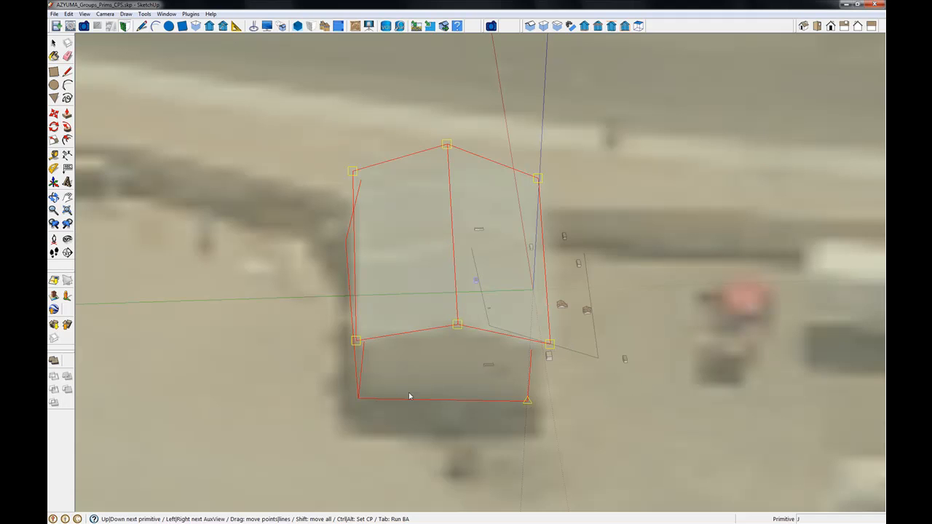
click(358, 399)
Step: Switch to the next auxiliary view, with the shed on brown ground, and move the whole wireframe over its roof
key(Right)
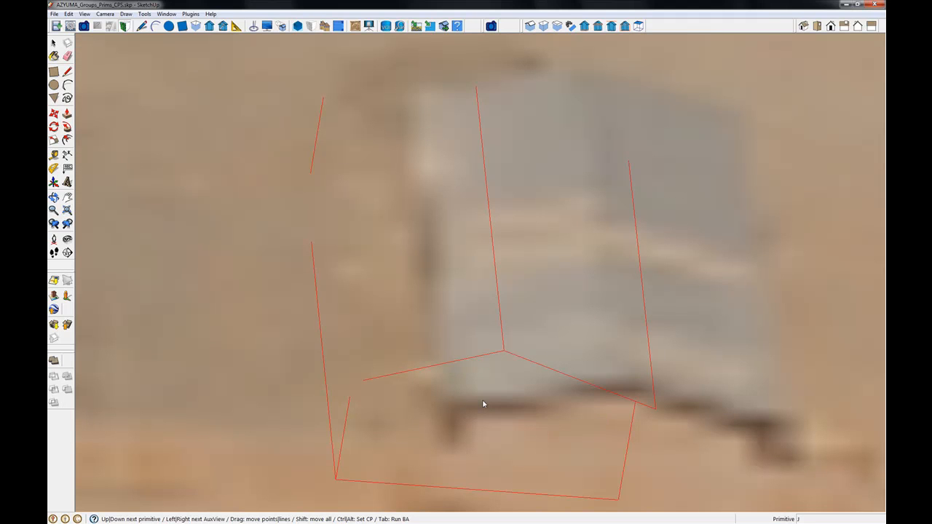
scroll(484, 403, down, 2)
scroll(549, 353, down, 3)
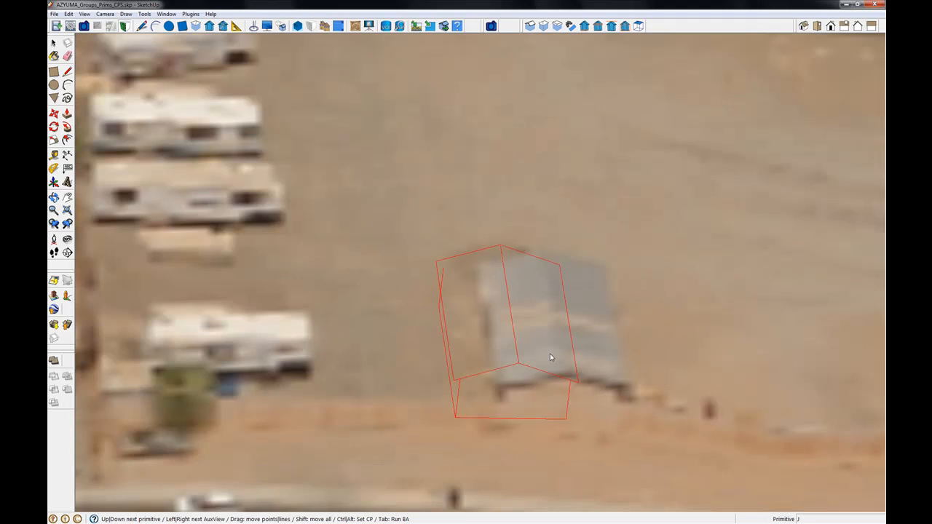
scroll(523, 328, up, 3)
shift+drag(520, 332, 595, 340)
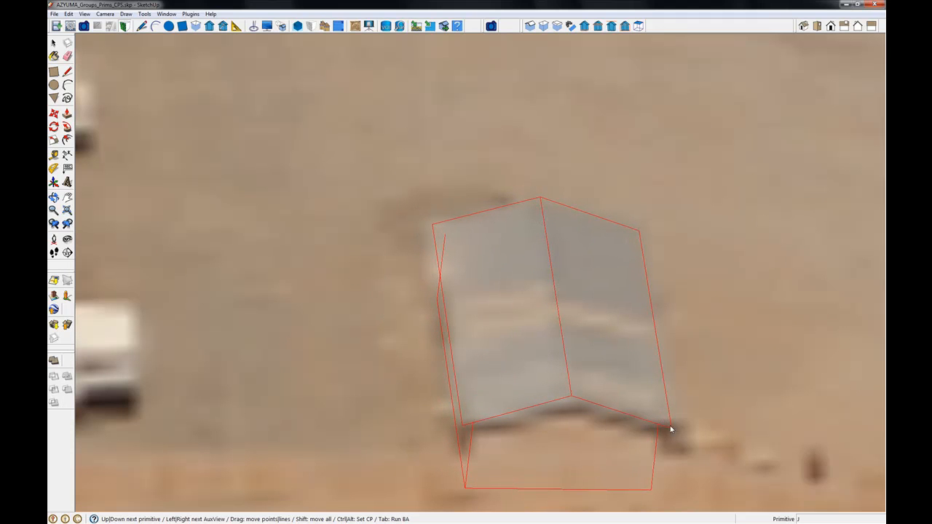
Step: Align the four eave corners and the near ridge end with the grey roof
drag(671, 428, 675, 421)
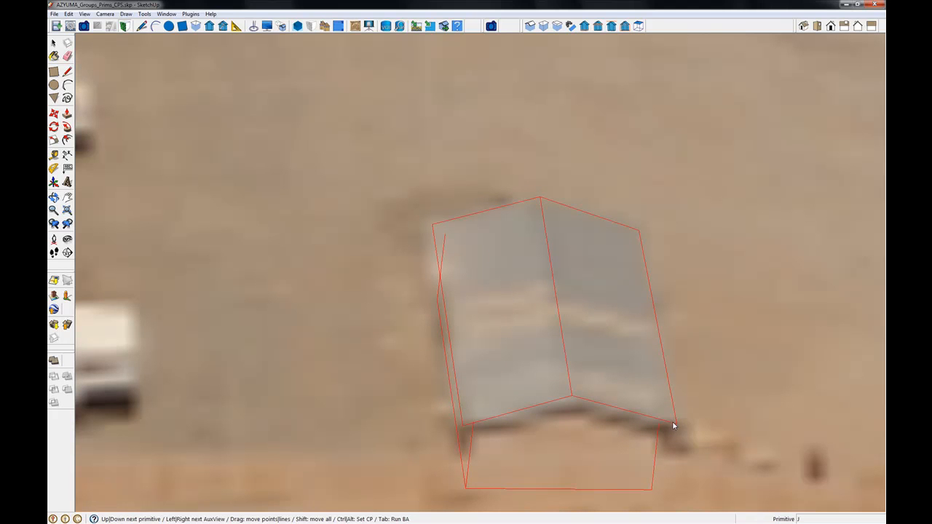
drag(640, 235, 639, 224)
drag(432, 226, 430, 222)
drag(463, 424, 462, 424)
drag(573, 395, 573, 399)
Step: Set control points on the grey roof's eave corners and ridge ends
scroll(523, 333, down, 2)
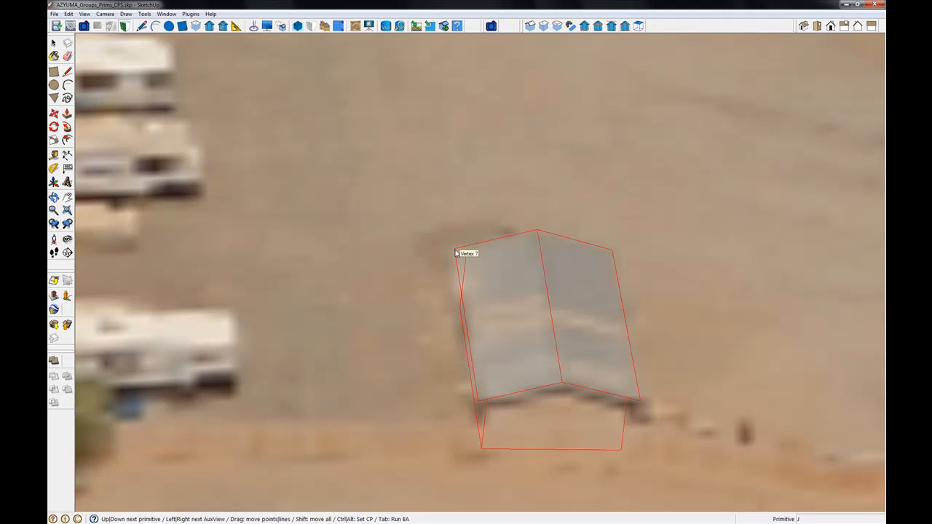
click(478, 401)
click(562, 382)
click(639, 400)
click(612, 250)
click(539, 232)
Step: Switch to the next auxiliary view and move the whole wireframe onto the shed seen from the opposite side
key(Right)
scroll(613, 297, down, 10)
scroll(615, 297, up, 2)
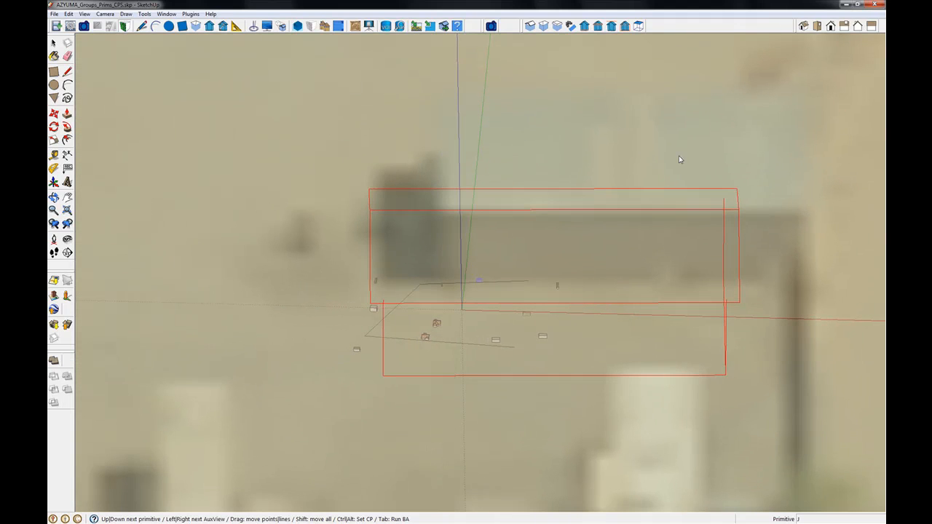
scroll(503, 313, down, 2)
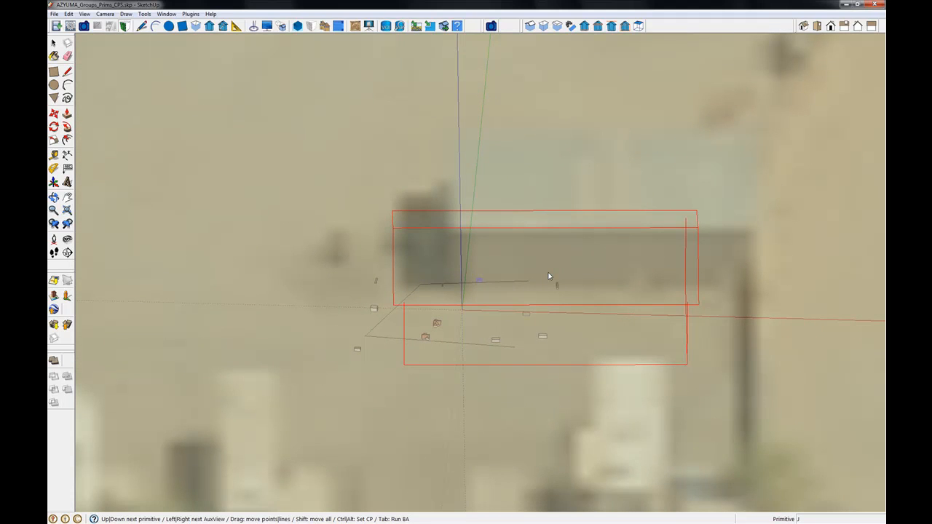
drag(533, 281, 589, 201)
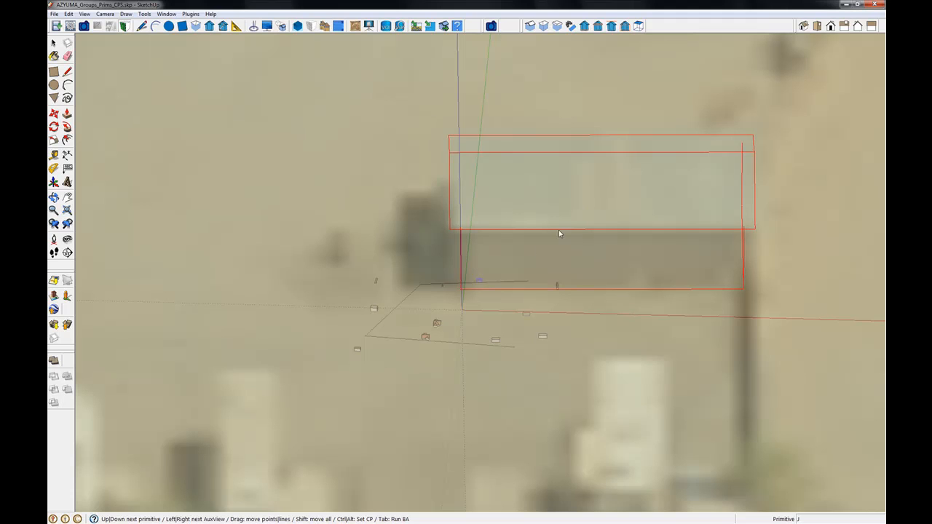
Step: Set control points on the near eave corners, both ridge ends and one ground corner, and run the bundle adjustment
click(451, 233)
click(754, 228)
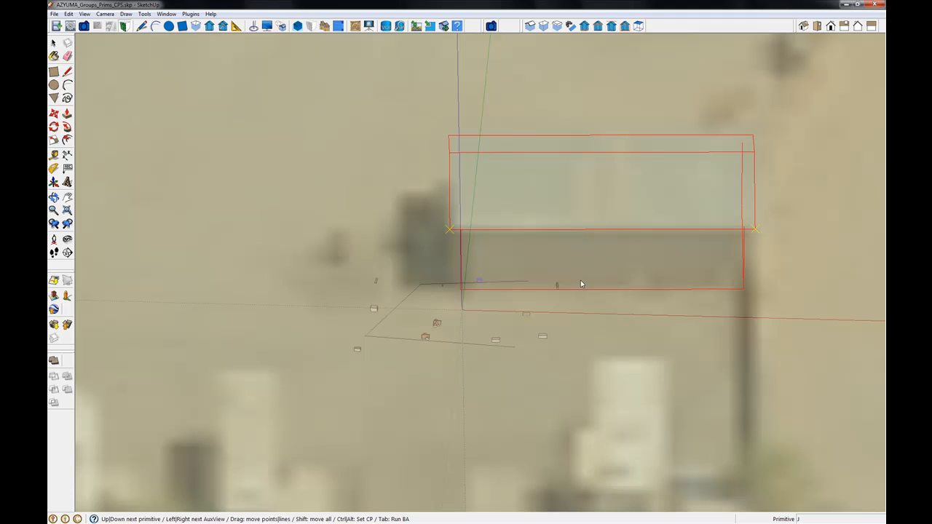
click(460, 289)
drag(450, 153, 445, 153)
key(Tab)
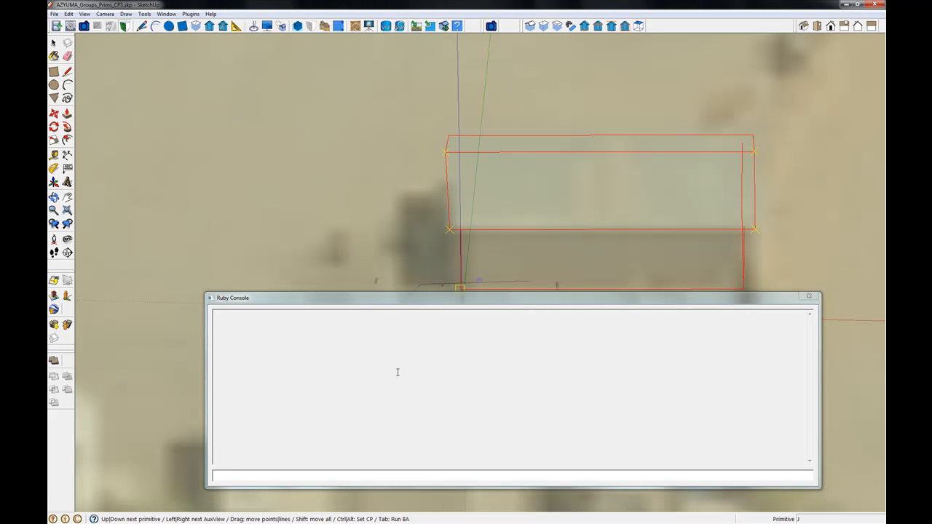
Step: List the control point counts per image in the Ruby Console, close it and bring the whole model with all image planes into view
key(Tab)
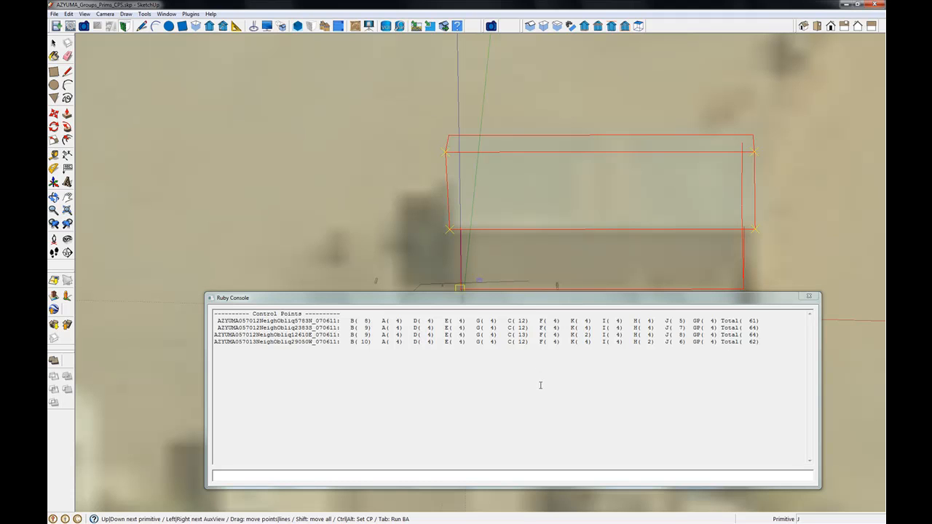
click(808, 295)
scroll(426, 355, down, 5)
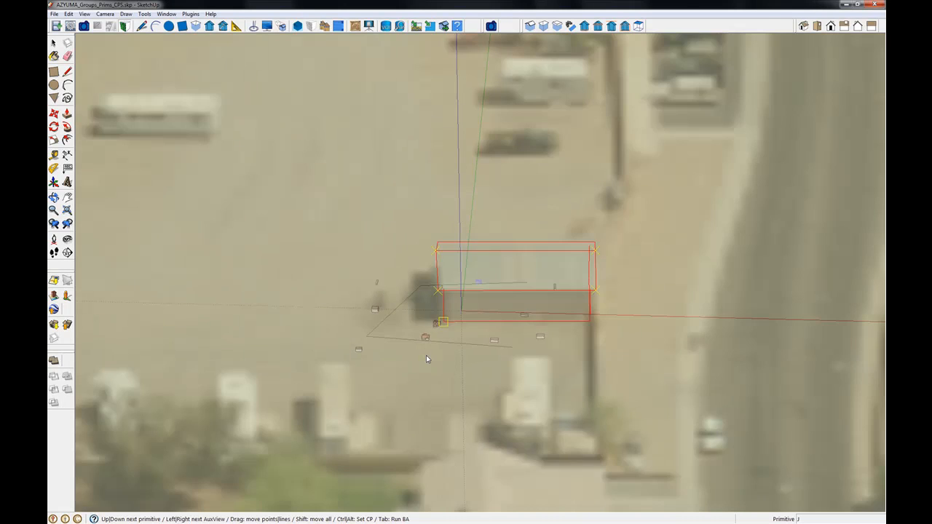
middle_drag(419, 363, 596, 362)
key(shift+z)
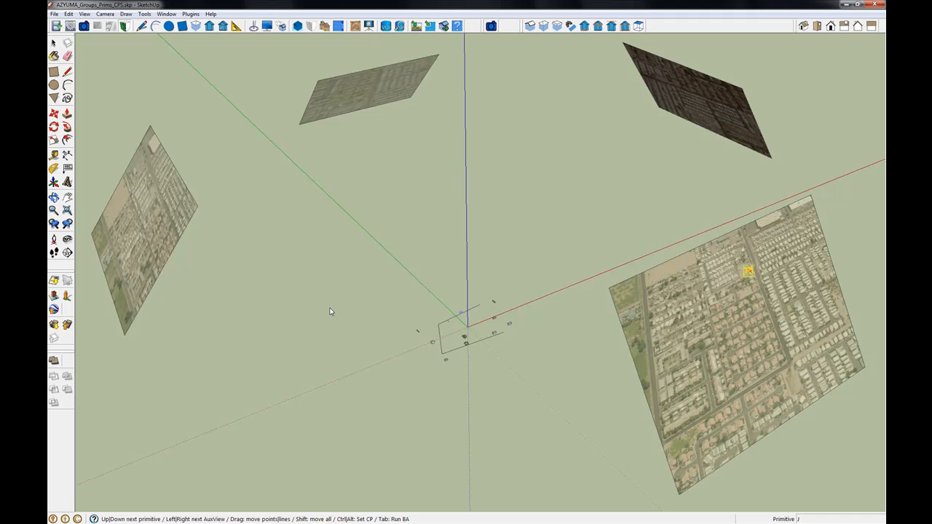
Step: Run the GeoSketch bundle adjustment with type Nadir Points and output directory BundleAdjustment_1
key(Tab)
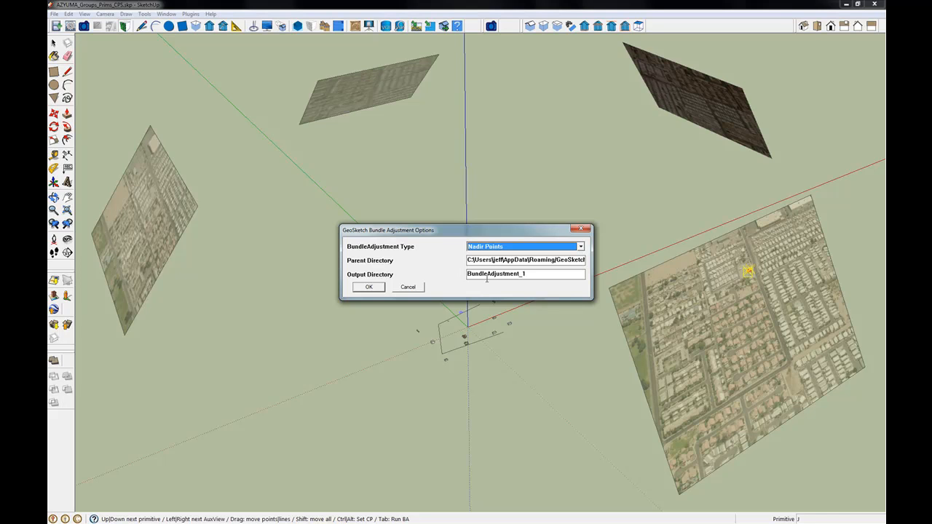
click(525, 275)
key(BackSpace)
click(581, 248)
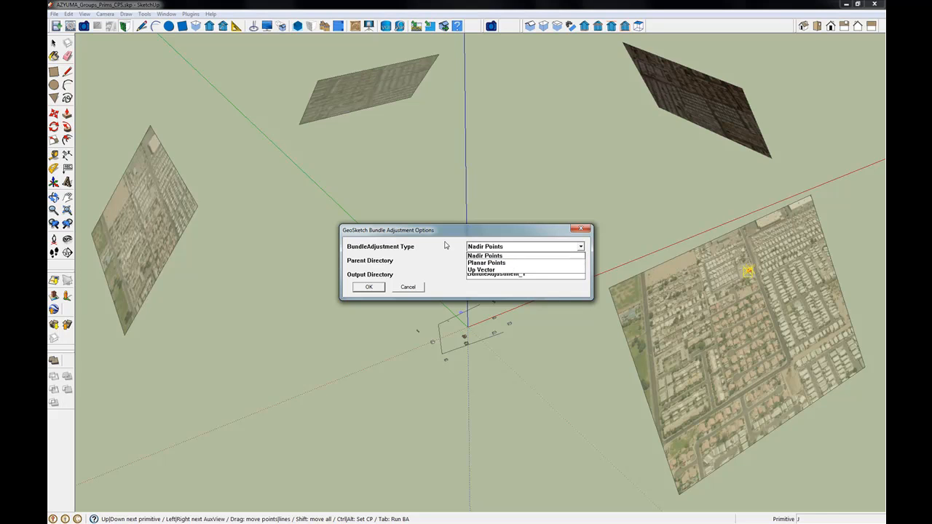
click(493, 256)
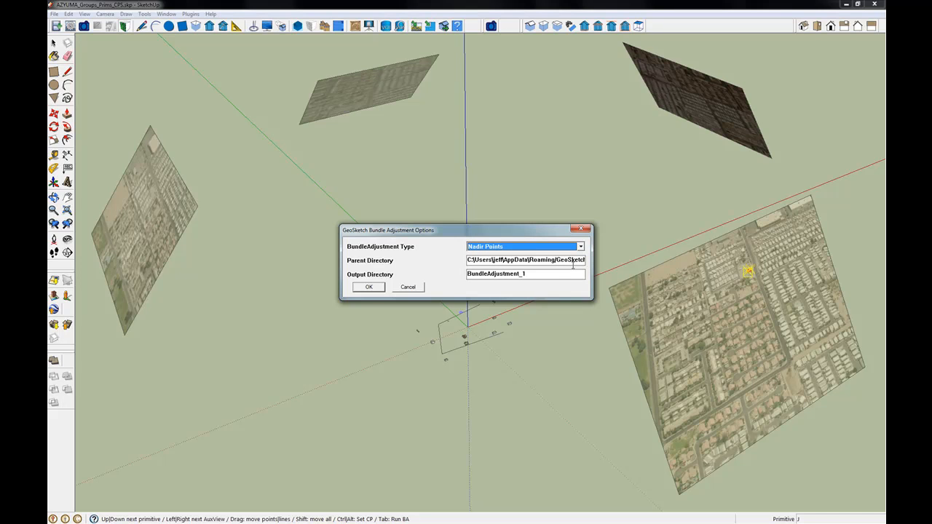
click(368, 287)
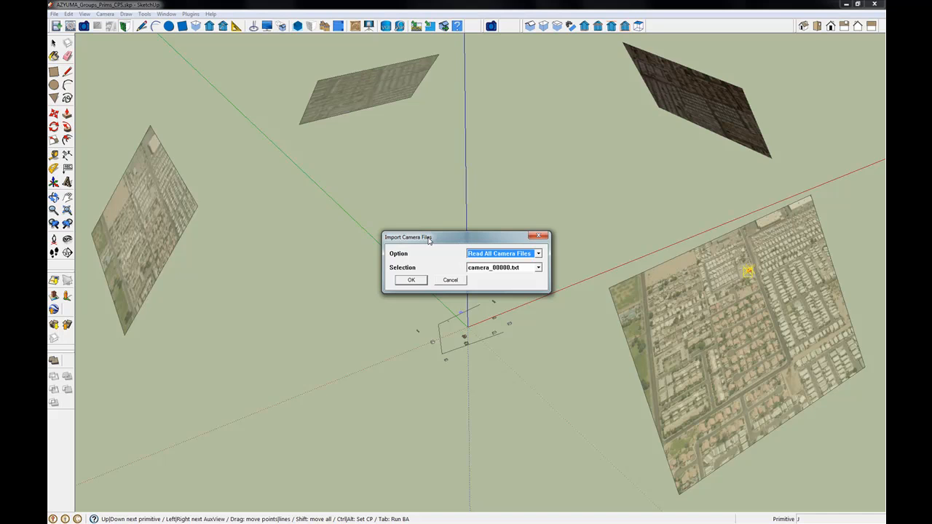
Step: Import the adjusted cameras with the Read All Camera Files option
click(539, 253)
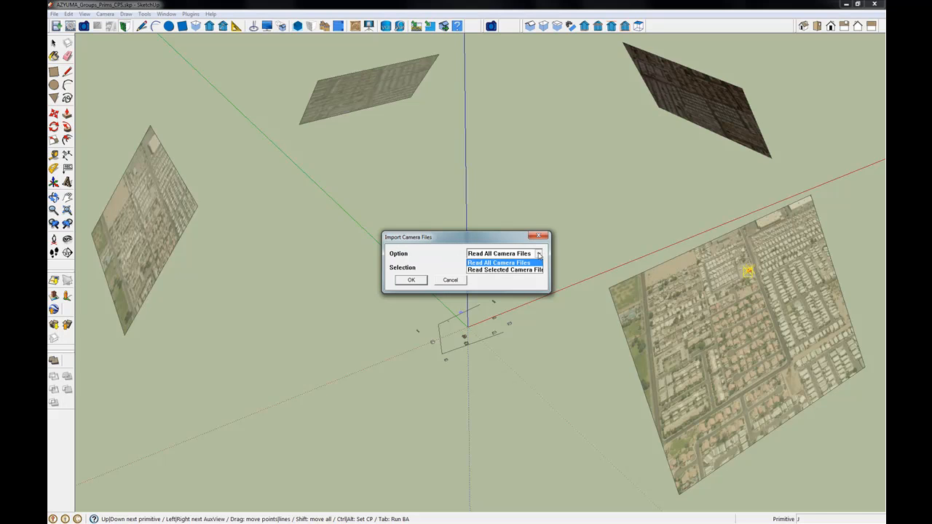
click(514, 240)
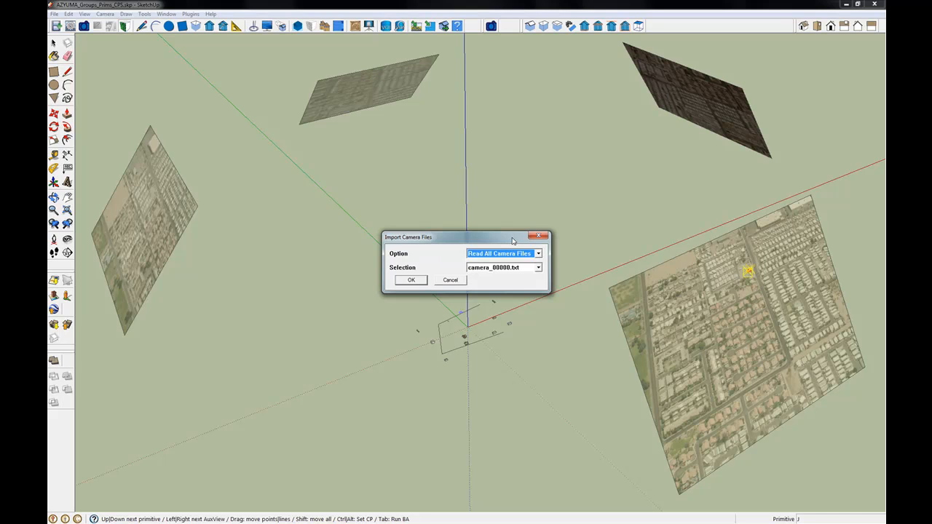
click(539, 268)
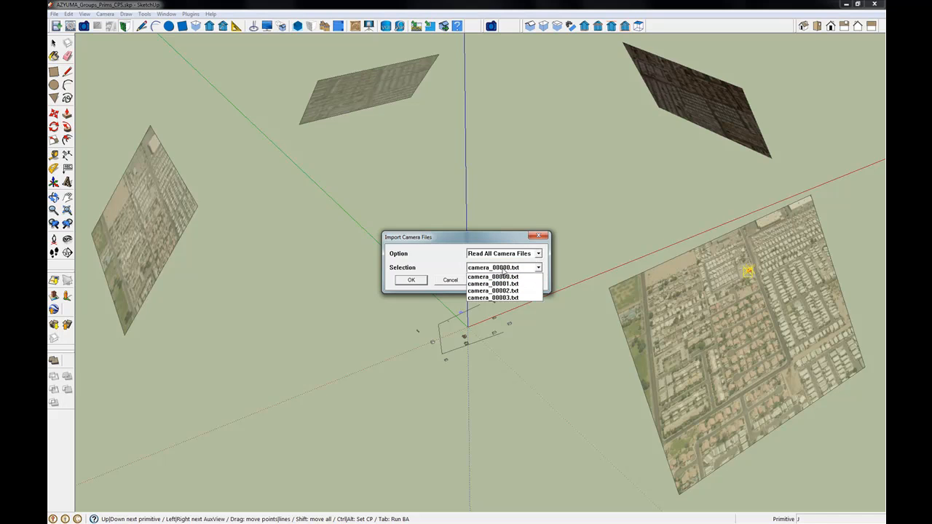
click(451, 268)
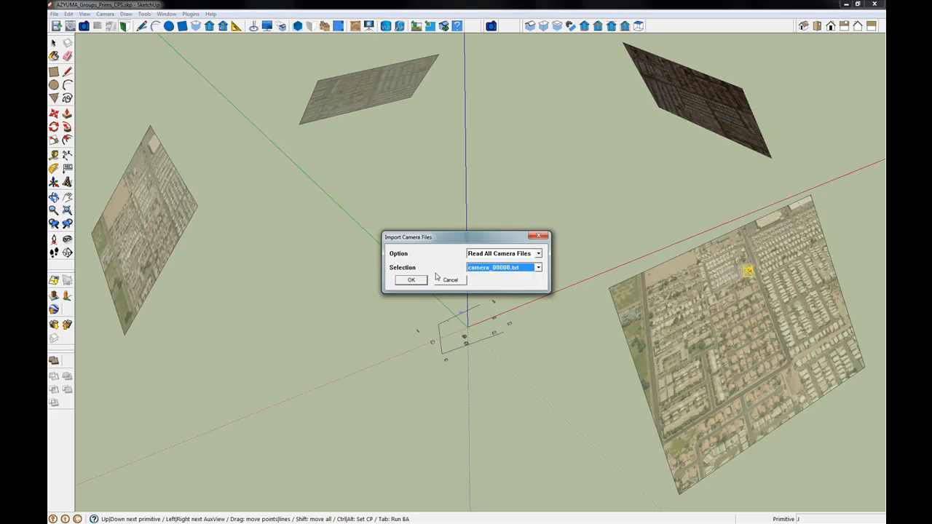
click(412, 281)
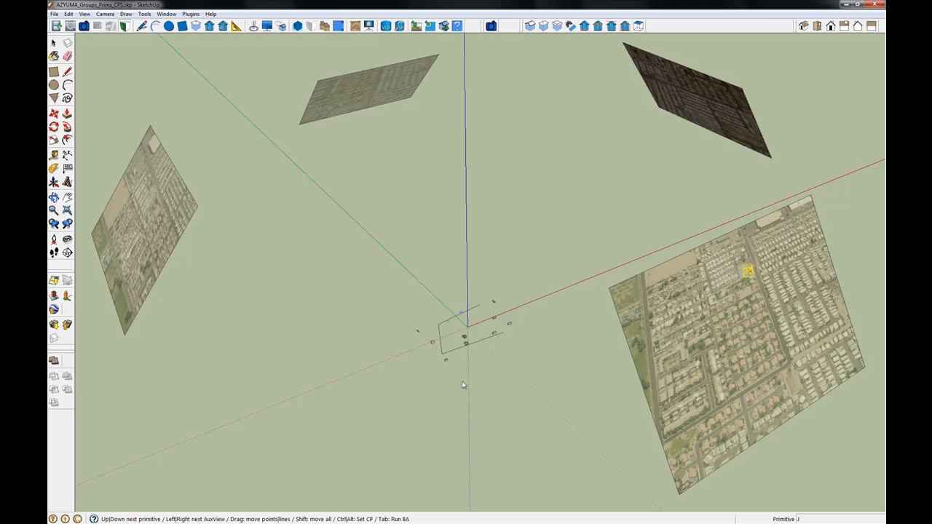
Step: Open the upper tan-roofed house group for editing and set the GeoSketch roof settings' wall texture type to Geospecific (Auxview)
scroll(466, 339, up, 10)
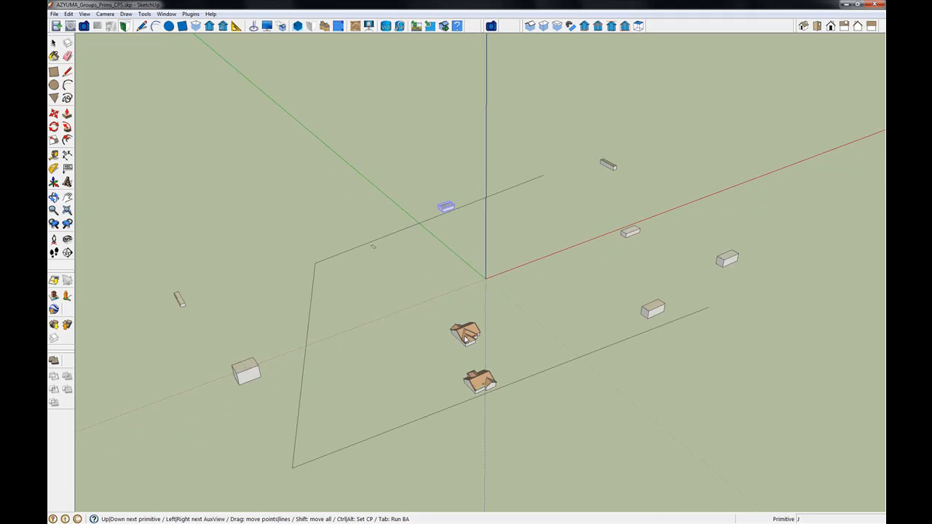
scroll(465, 338, up, 8)
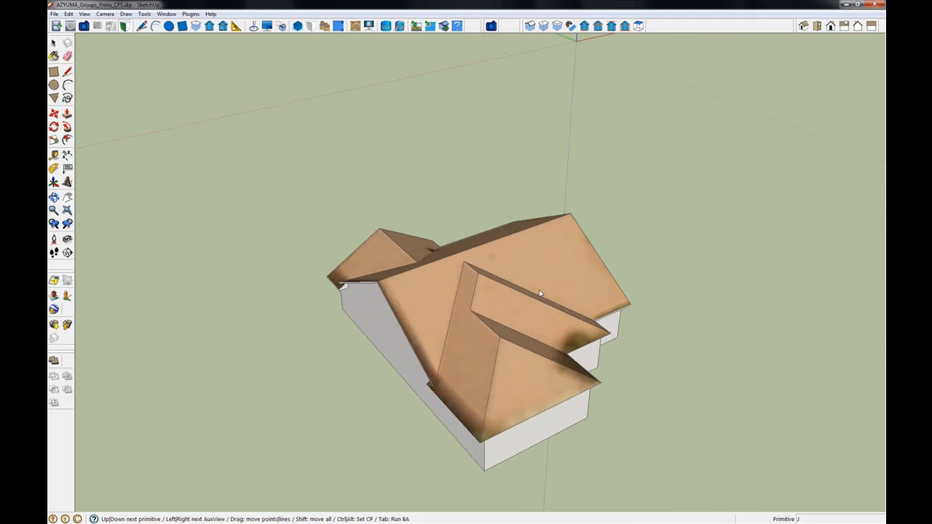
scroll(544, 317, down, 5)
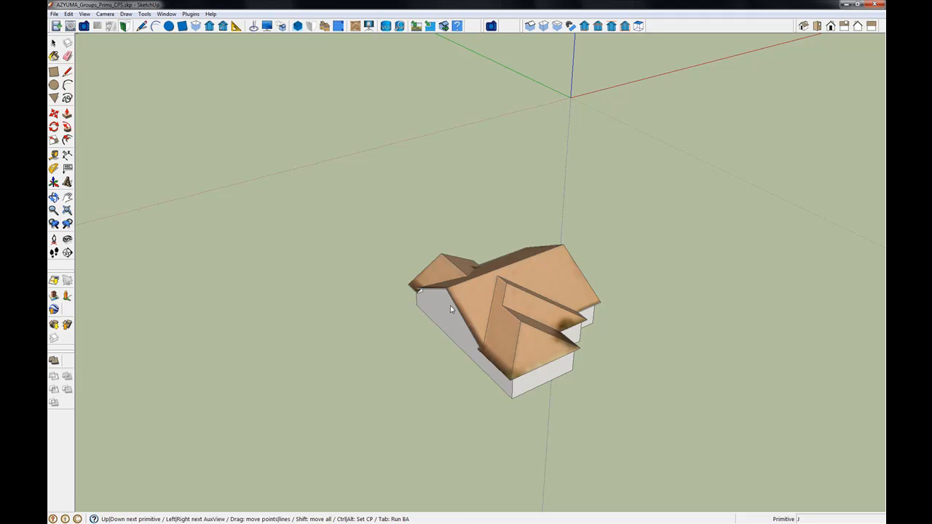
key(space)
click(493, 328)
right_click(495, 329)
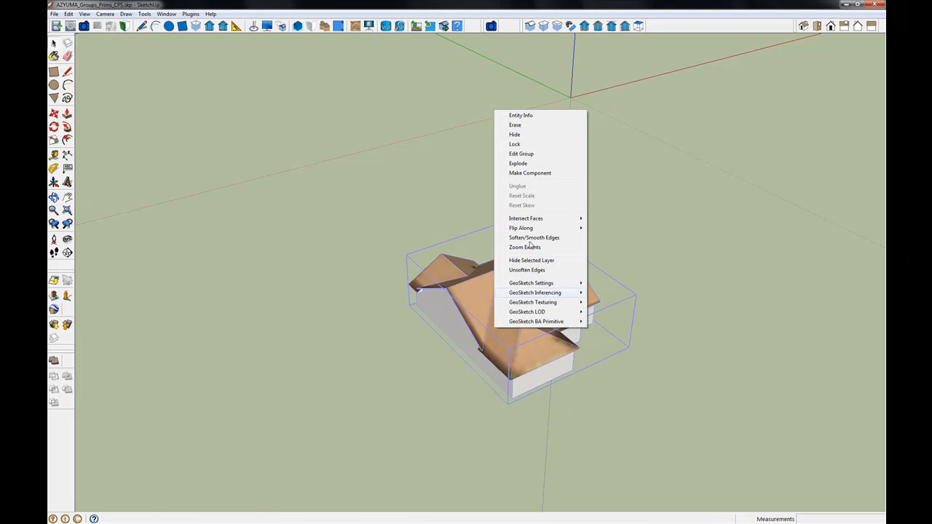
click(531, 154)
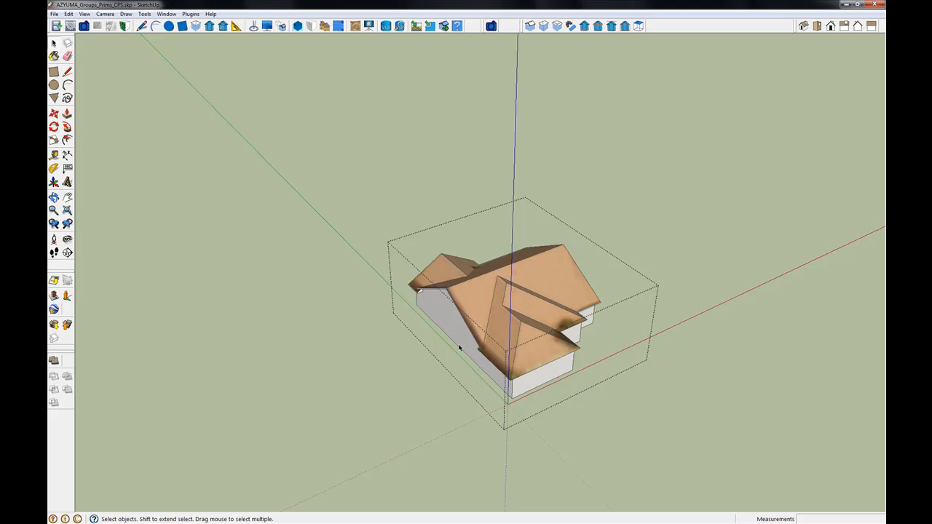
click(222, 27)
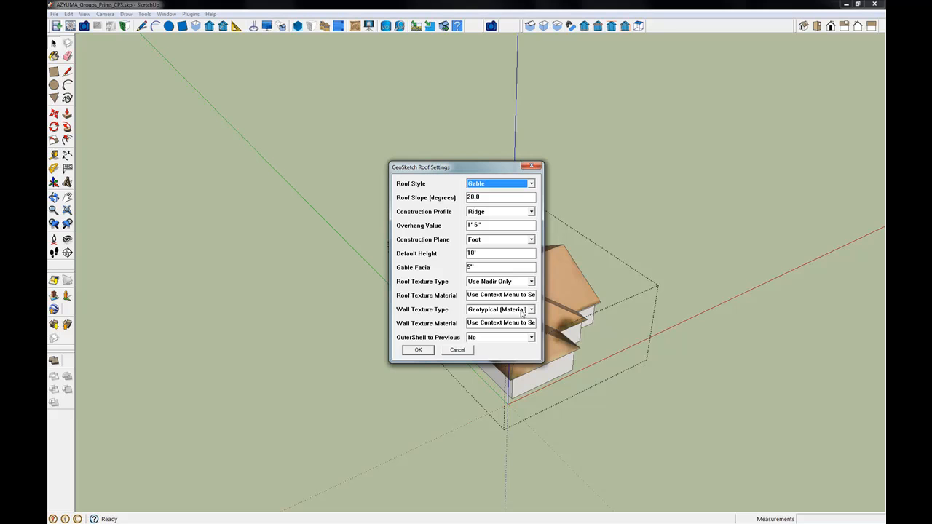
click(532, 309)
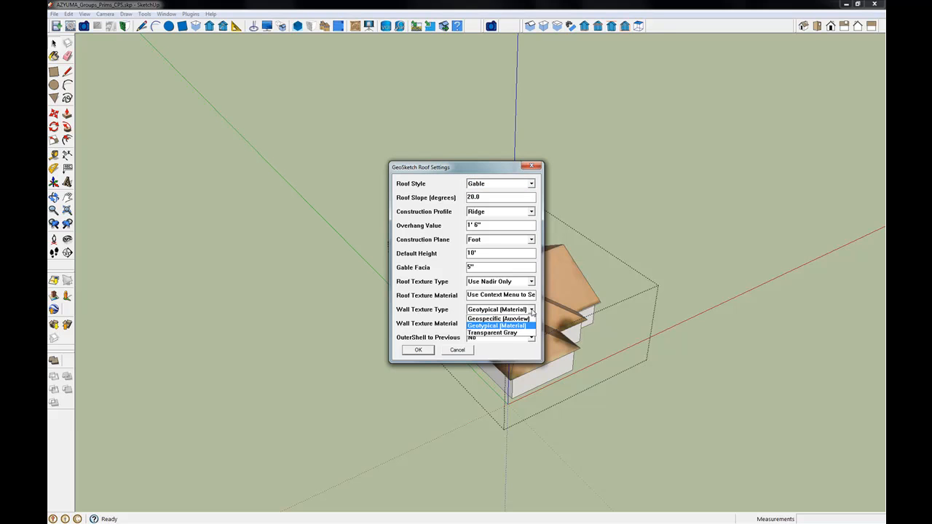
click(495, 319)
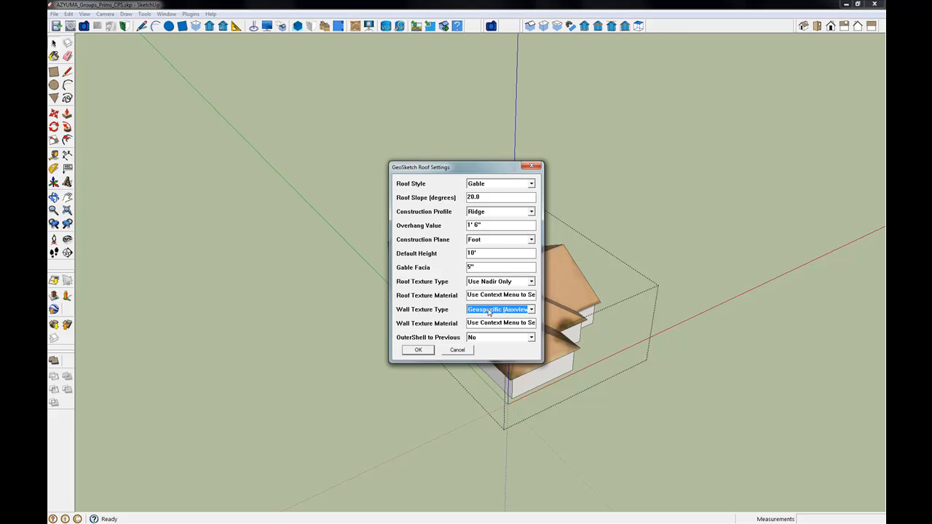
click(419, 350)
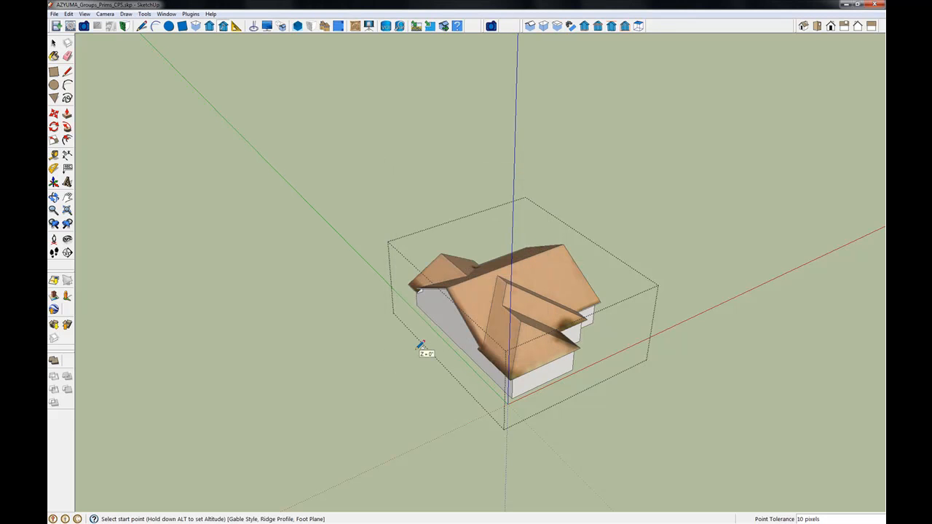
Step: Leave group editing and import the house's BA primitive update from baPointCloud1.csv in the BundleAdjustment_1 folder
right_click(470, 305)
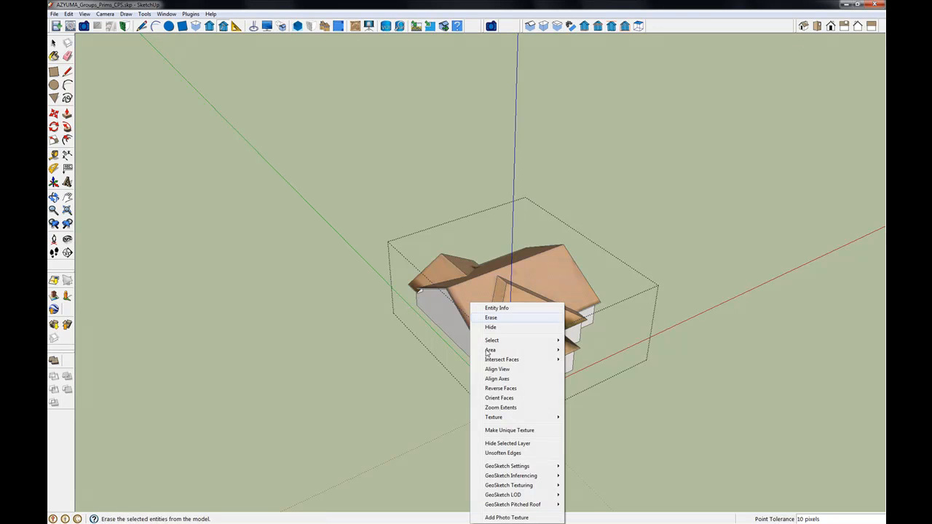
click(343, 260)
click(481, 297)
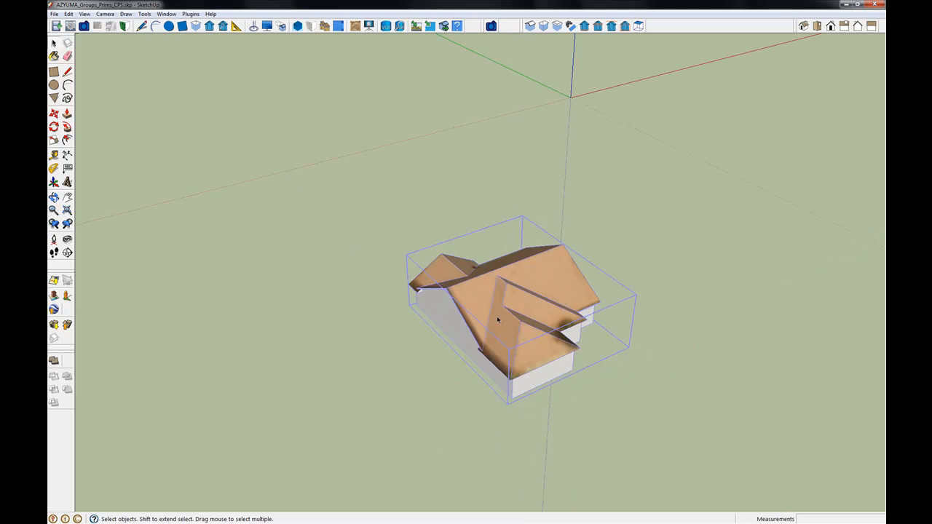
right_click(498, 319)
mouse_move(548, 313)
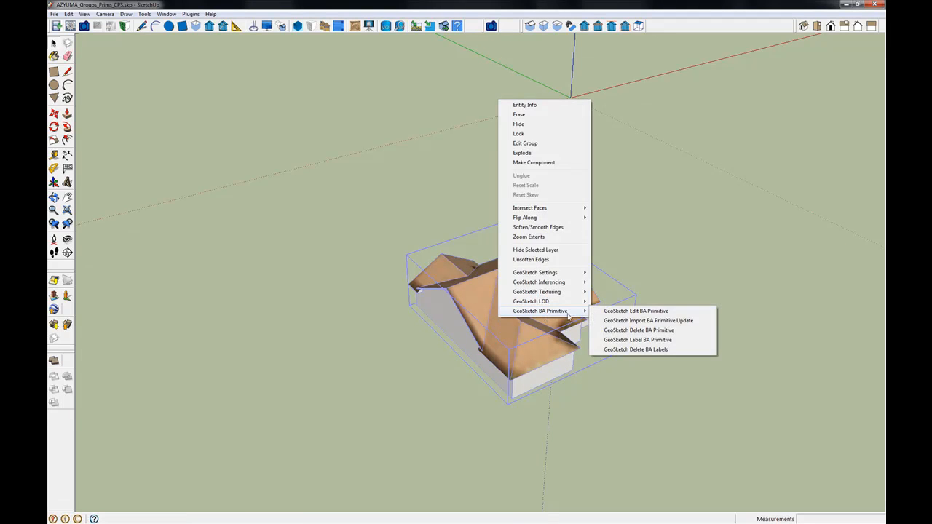
click(668, 321)
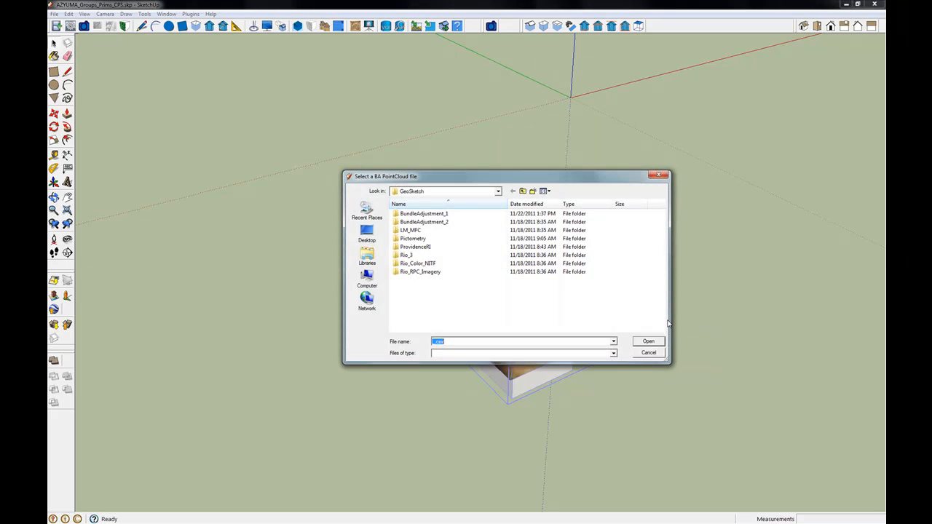
double_click(434, 214)
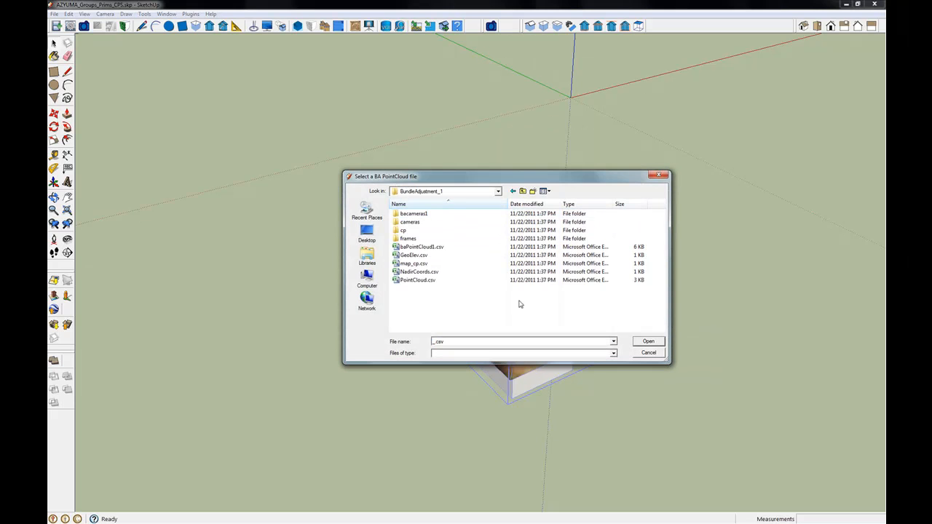
double_click(431, 249)
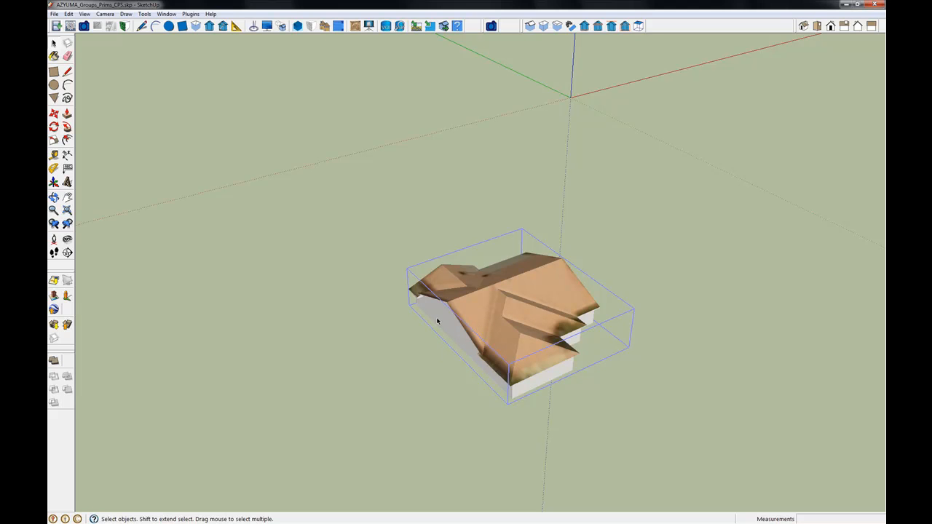
Step: Reopen the updated house group for editing and retexture its pitched roof primitive using the Geospecific (Auxview) wall setting
middle_drag(488, 375, 524, 319)
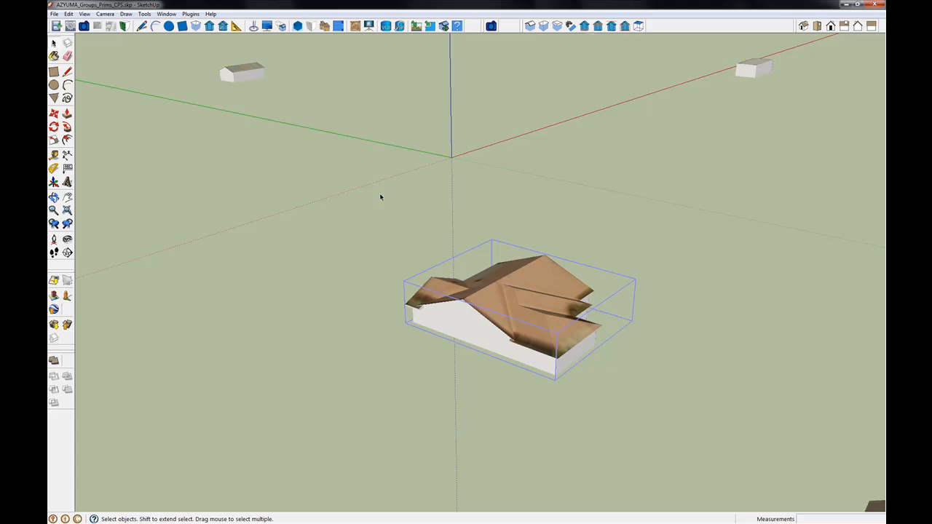
click(223, 26)
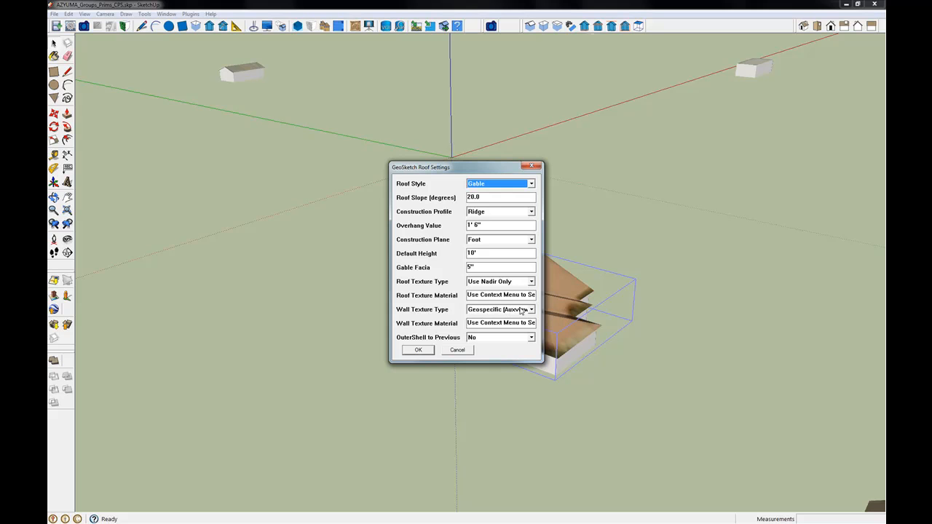
click(420, 350)
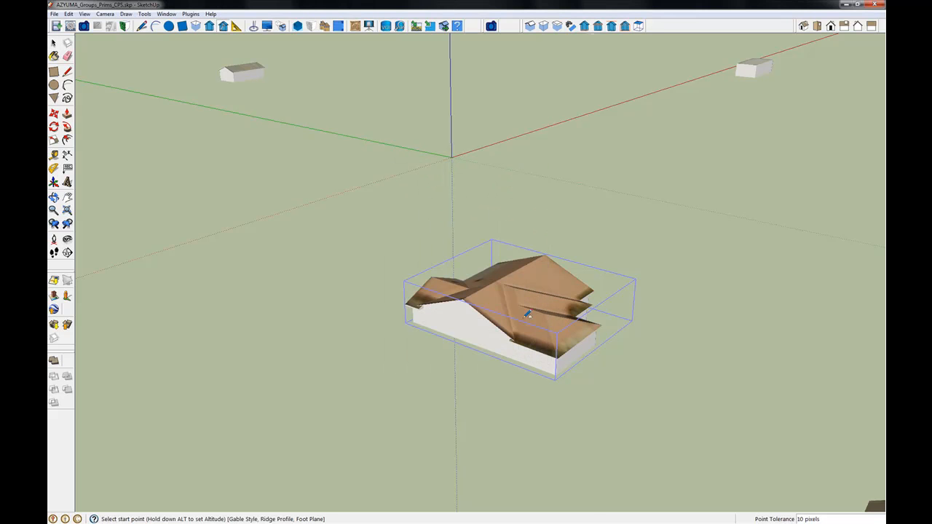
right_click(501, 304)
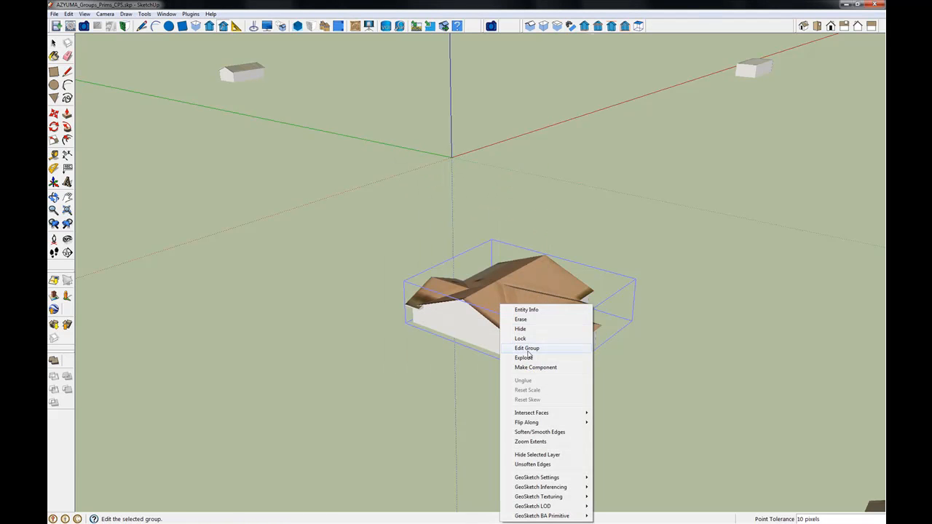
click(527, 349)
right_click(491, 300)
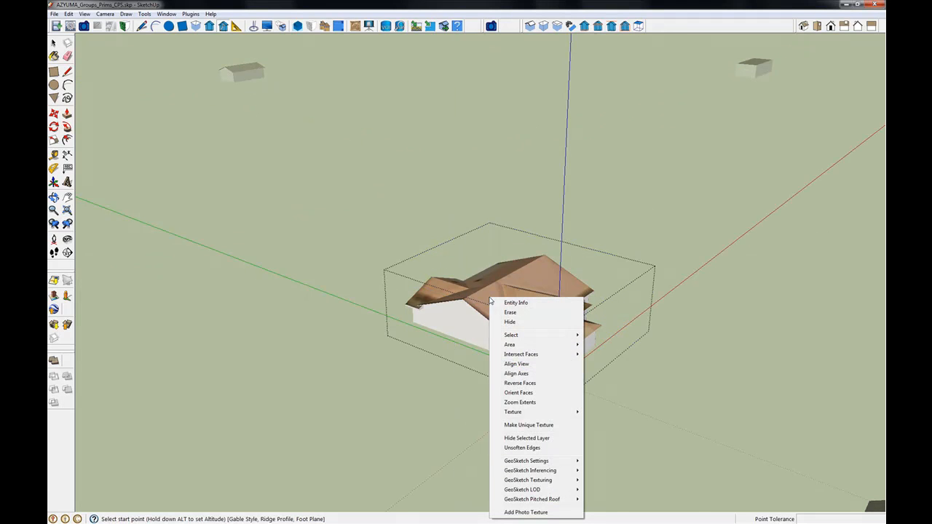
mouse_move(545, 502)
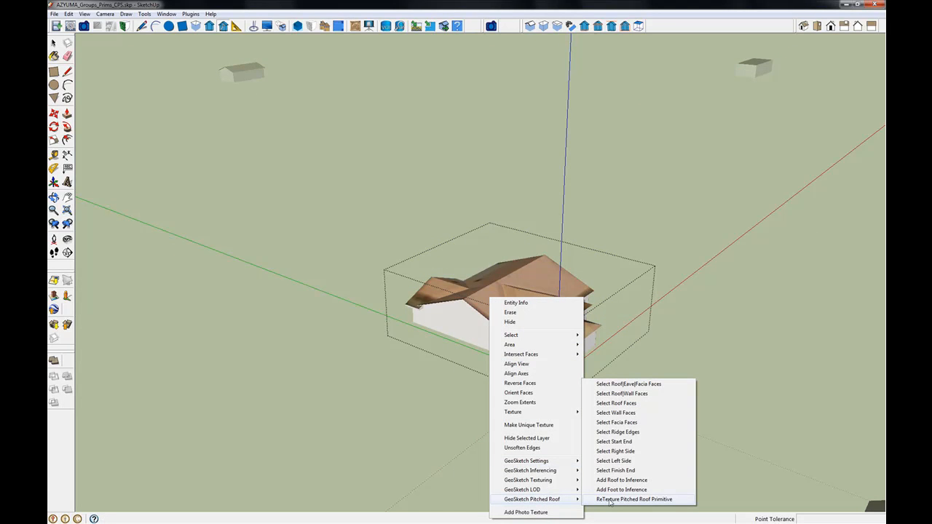
click(610, 499)
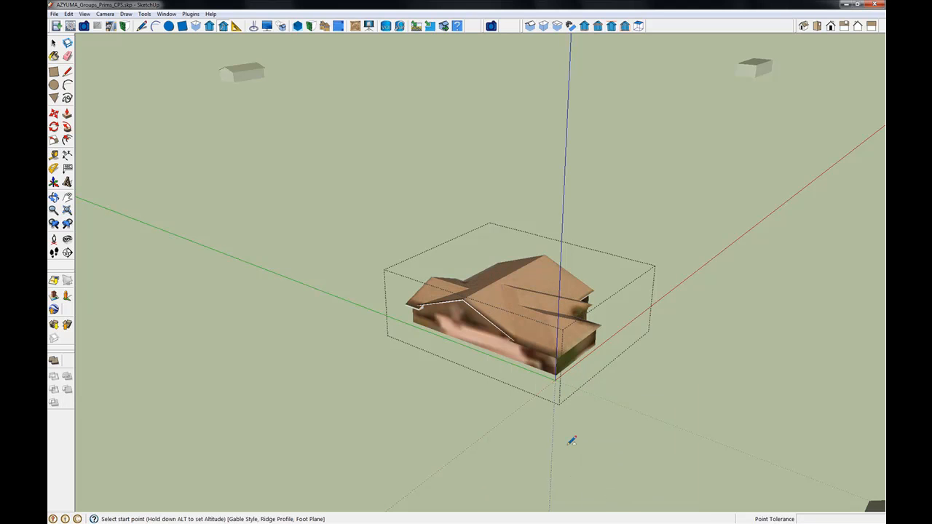
Step: Examine the retextured roof and walls of the house from several sides, including the gable end wall
middle_drag(566, 353, 603, 350)
middle_drag(495, 347, 464, 358)
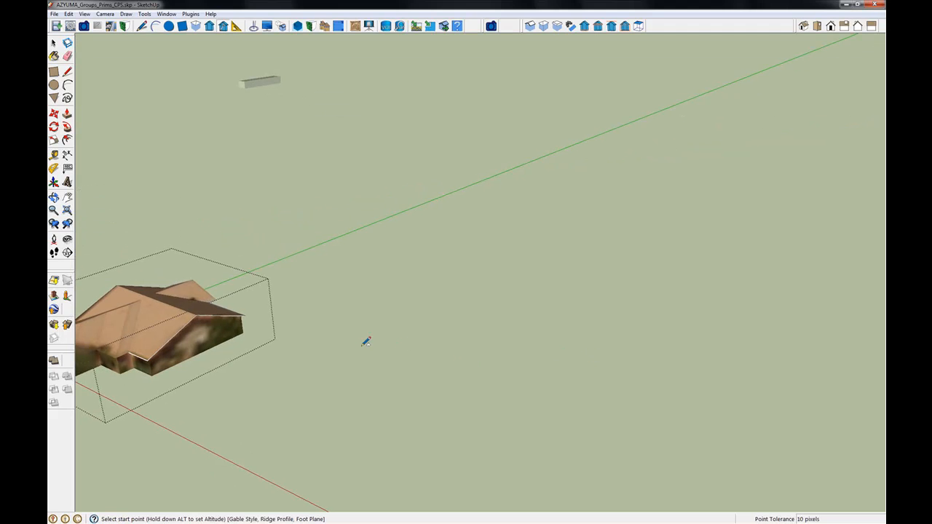
middle_drag(373, 340, 54, 280)
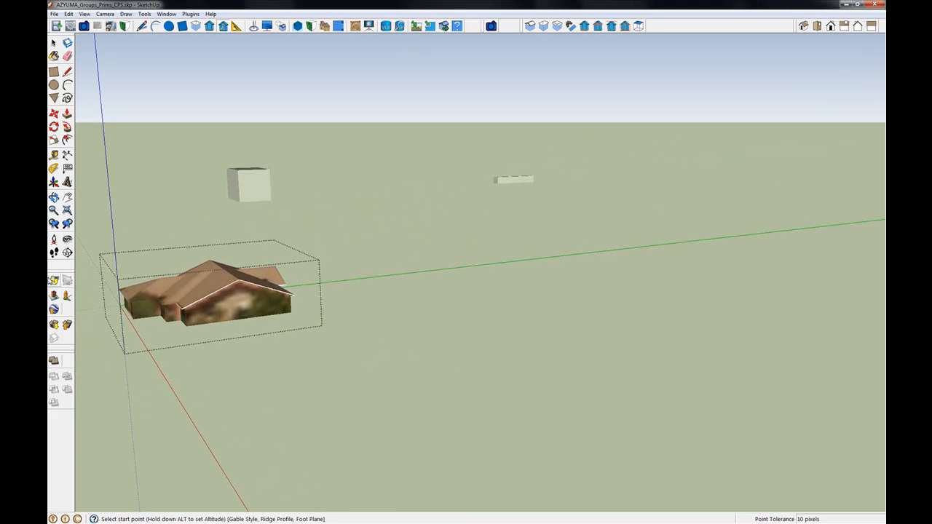
scroll(198, 286, up, 5)
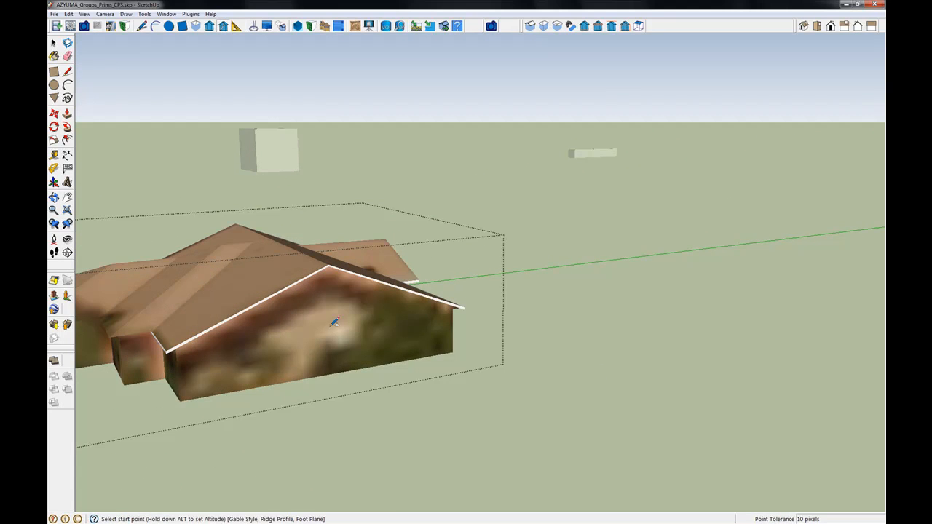
scroll(534, 333, down, 4)
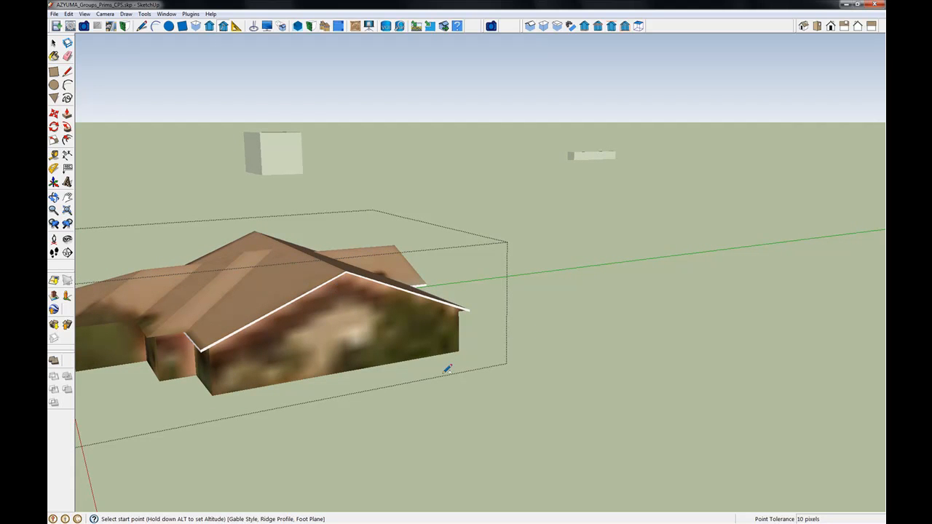
middle_drag(291, 311, 643, 301)
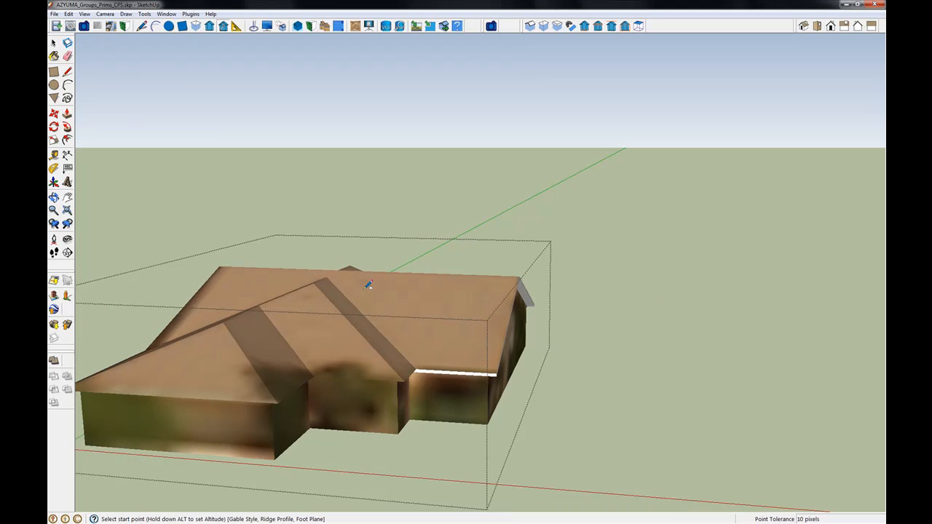
click(311, 27)
scroll(650, 368, down, 6)
scroll(794, 333, down, 2)
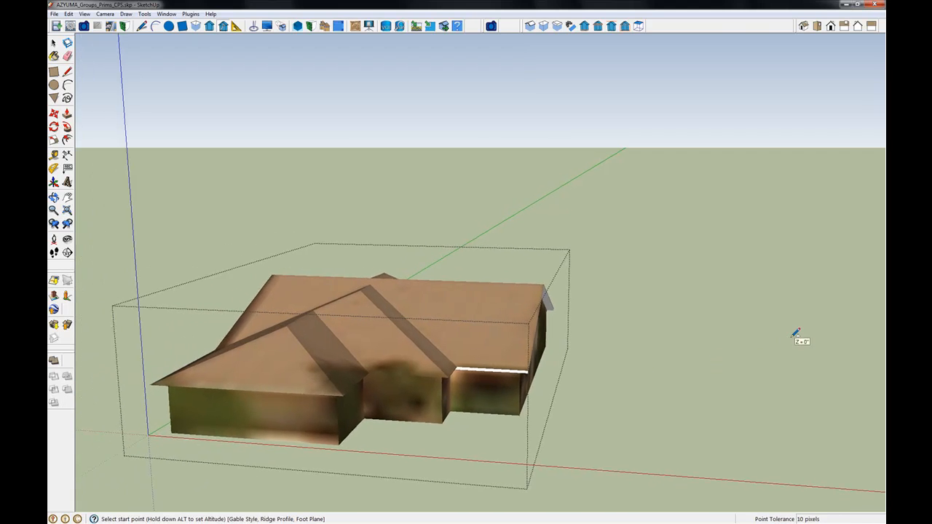